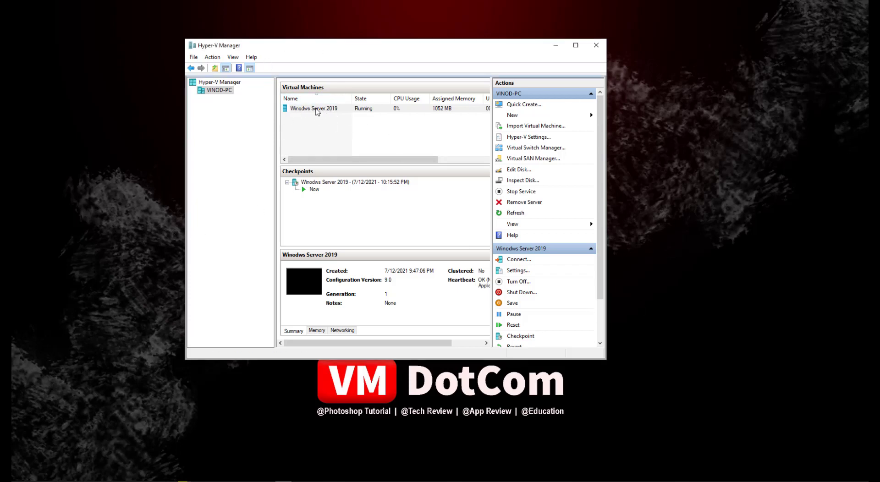
# Connect to the running Winodws Server 2019 virtual machine and show its session full screen.
pyautogui.click(316, 109)
pyautogui.click(363, 127)
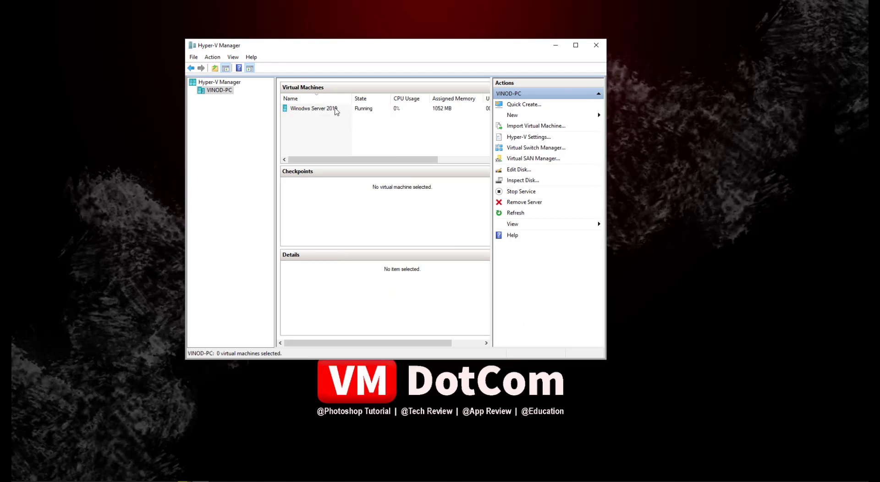
pyautogui.rightClick(336, 110)
pyautogui.click(372, 117)
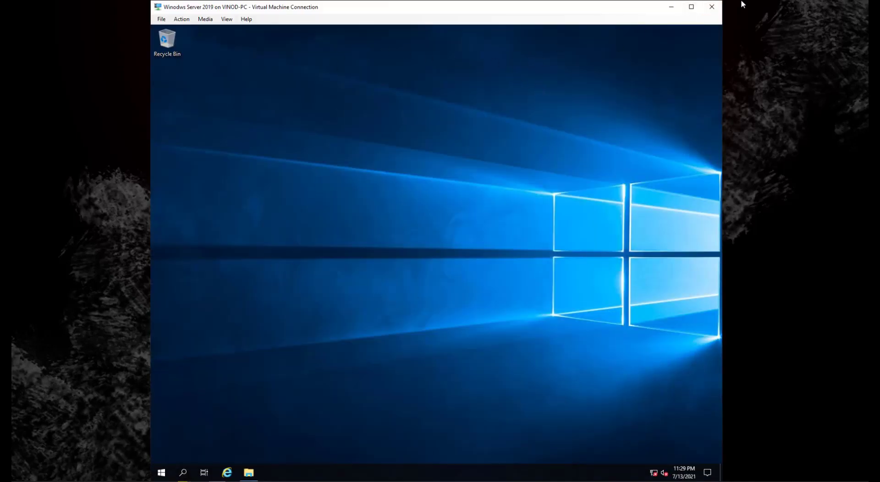
pyautogui.click(692, 7)
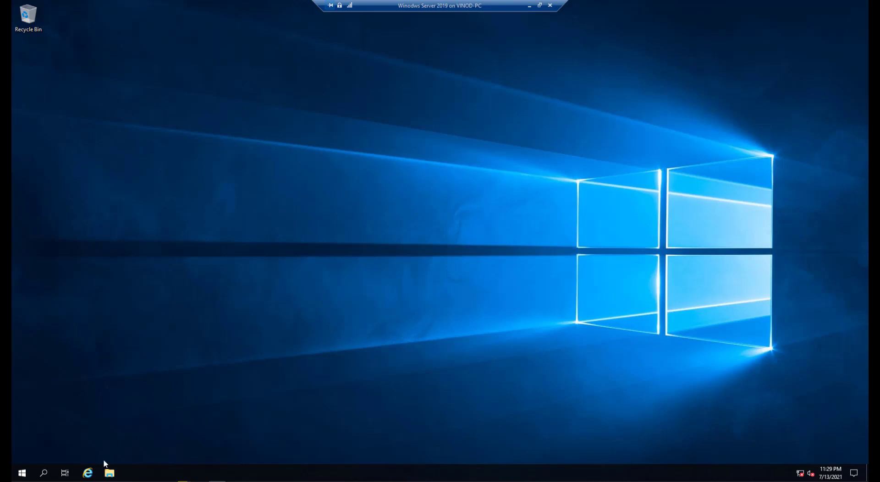
# Launch Server Manager inside the virtual machine and maximize its window.
pyautogui.click(21, 474)
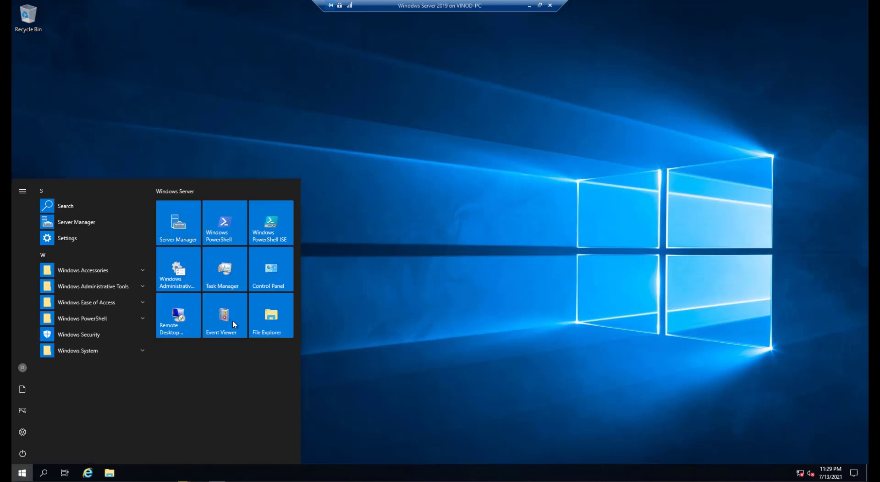
pyautogui.click(176, 225)
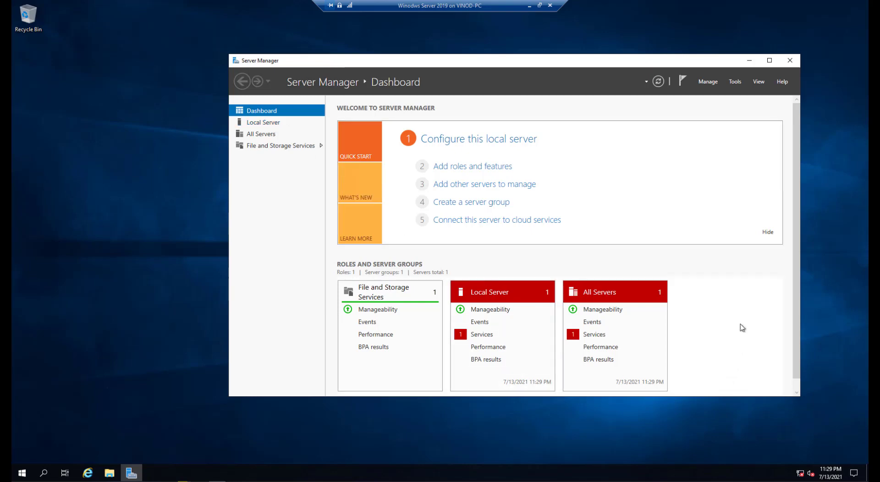
pyautogui.click(770, 63)
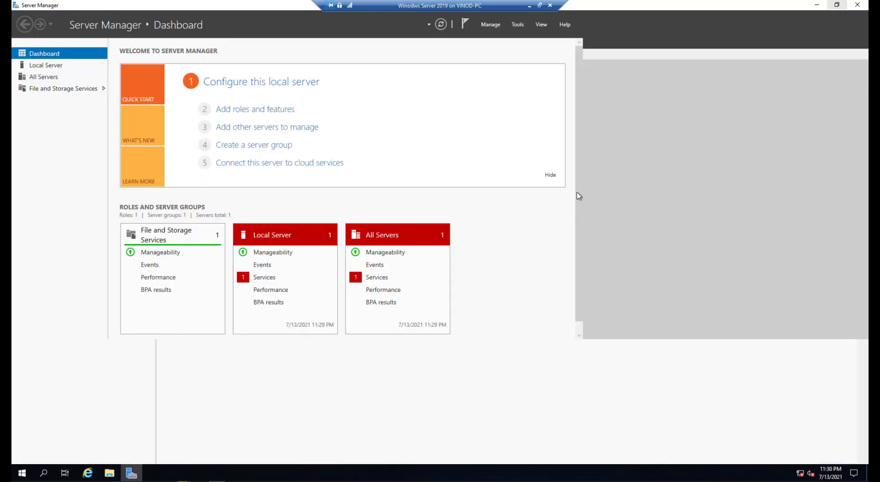
# Start the stopped Downloaded Maps Manager (MapsBroker) service from the dashboard's Services alerts and open the Local Server page.
pyautogui.click(275, 276)
pyautogui.rightClick(274, 276)
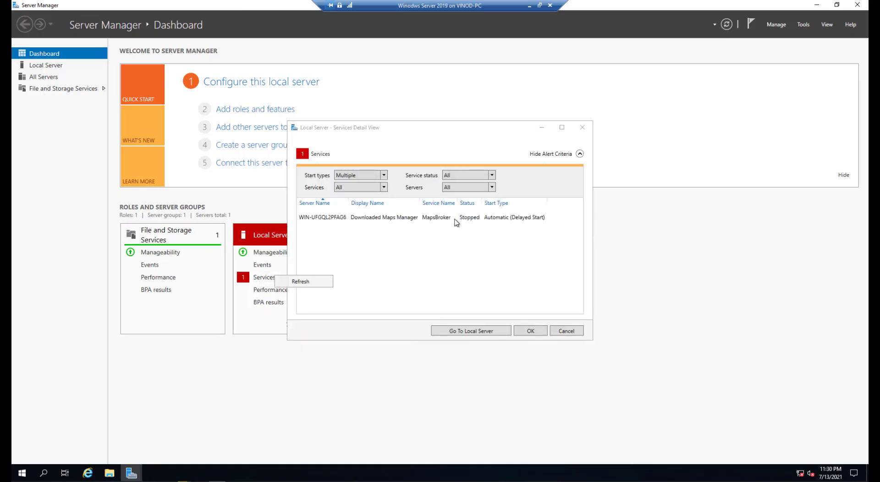
pyautogui.click(457, 223)
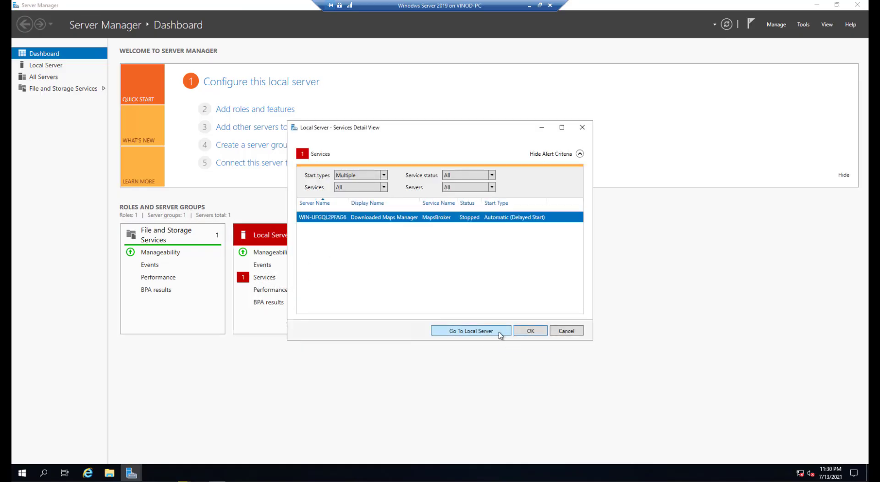
pyautogui.click(528, 333)
pyautogui.click(378, 277)
pyautogui.rightClick(460, 218)
pyautogui.click(491, 222)
pyautogui.click(528, 332)
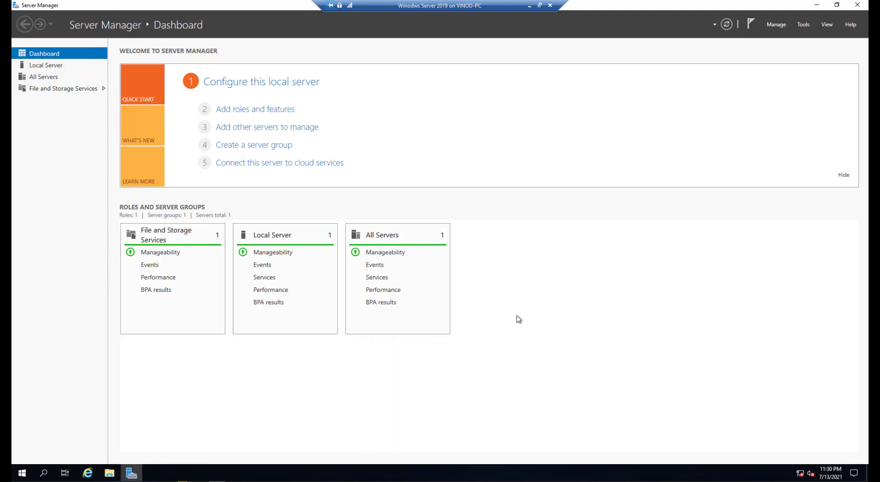
pyautogui.click(45, 67)
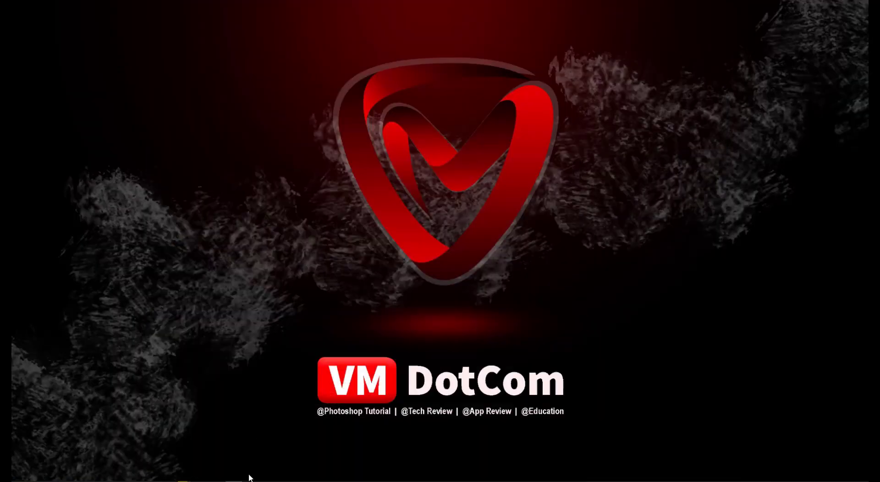
# Switch to Hyper-V Manager on the host and create an internal virtual switch named Internal.
pyautogui.moveTo(249, 479)
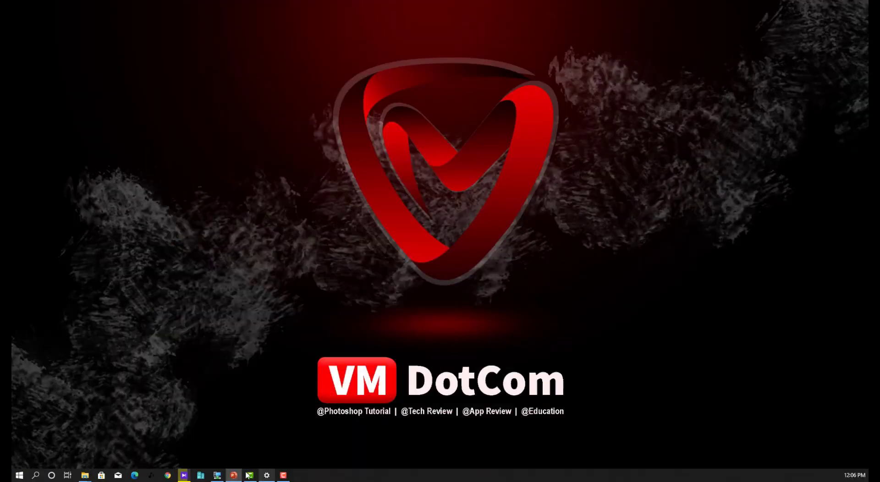
pyautogui.click(202, 476)
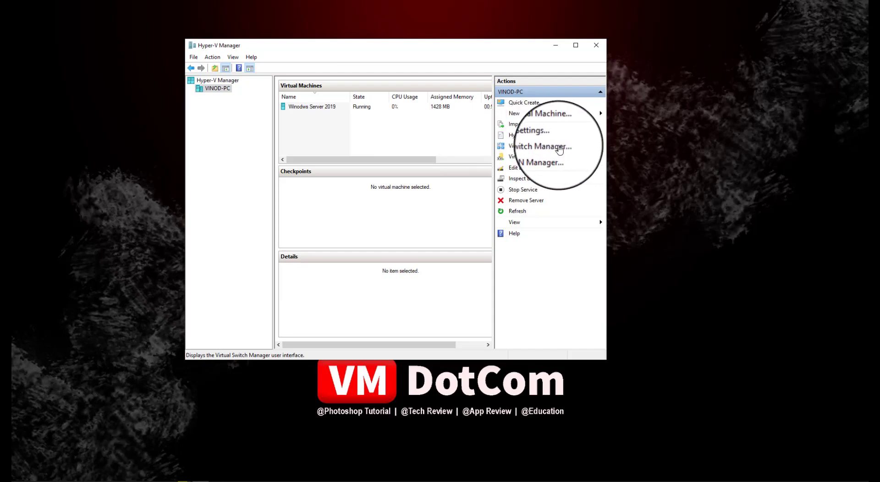
pyautogui.click(528, 147)
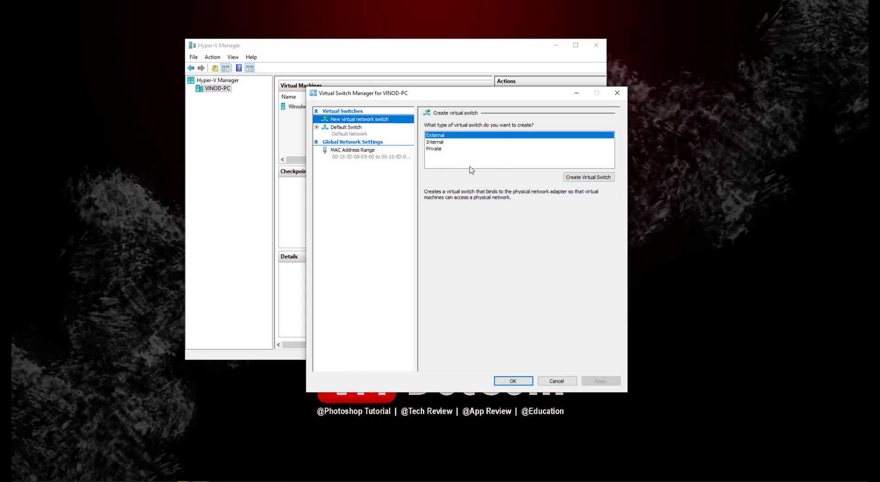
pyautogui.click(437, 142)
pyautogui.click(438, 149)
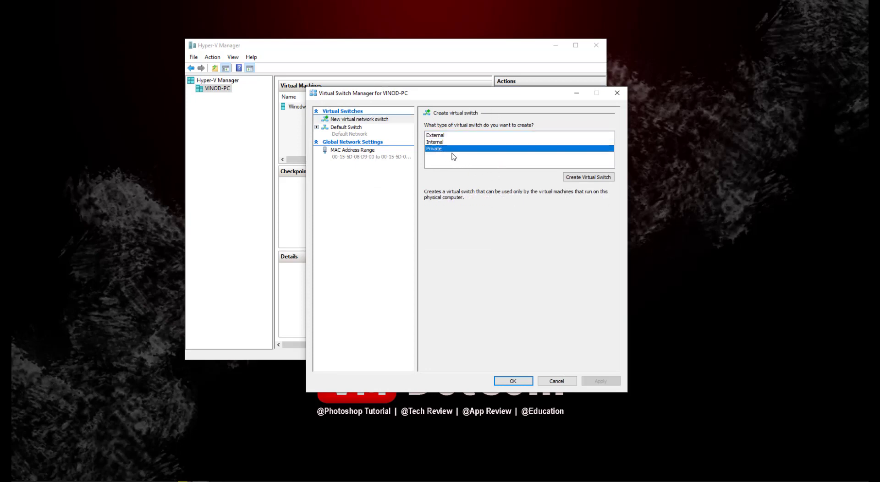
pyautogui.click(437, 142)
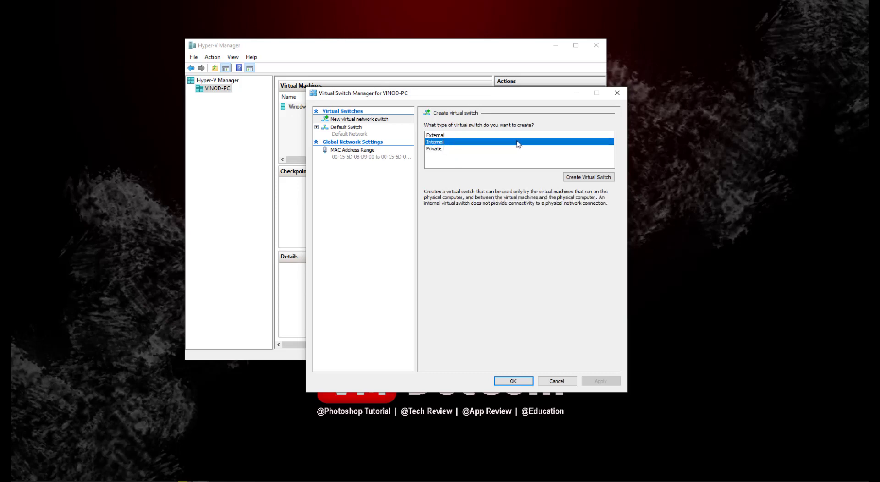
pyautogui.click(603, 177)
pyautogui.moveTo(466, 135); pyautogui.dragTo(418, 139)
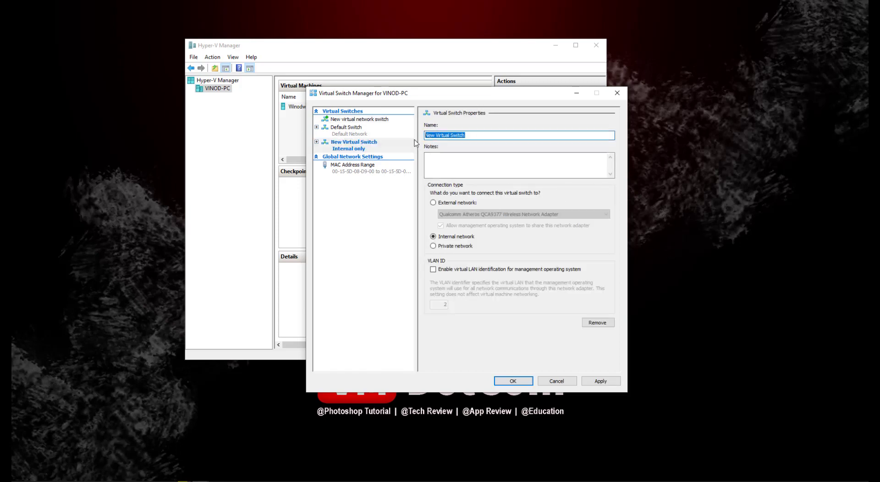
pyautogui.write('Internal')
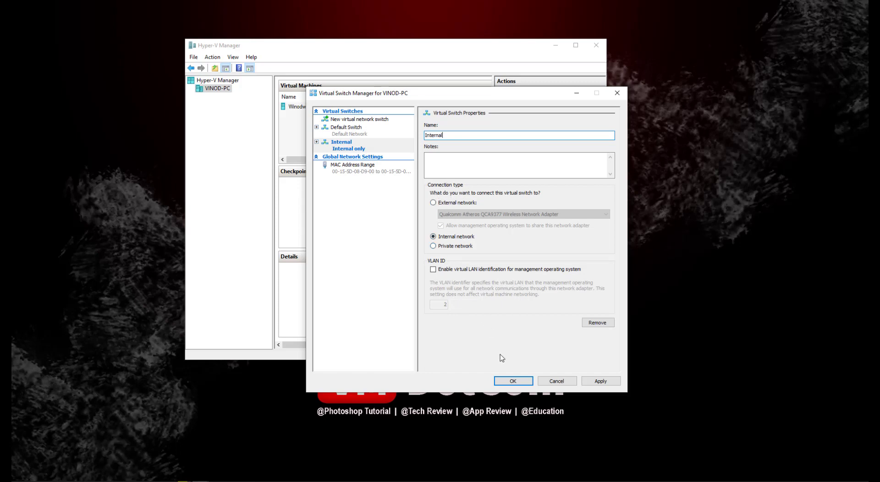
pyautogui.click(514, 382)
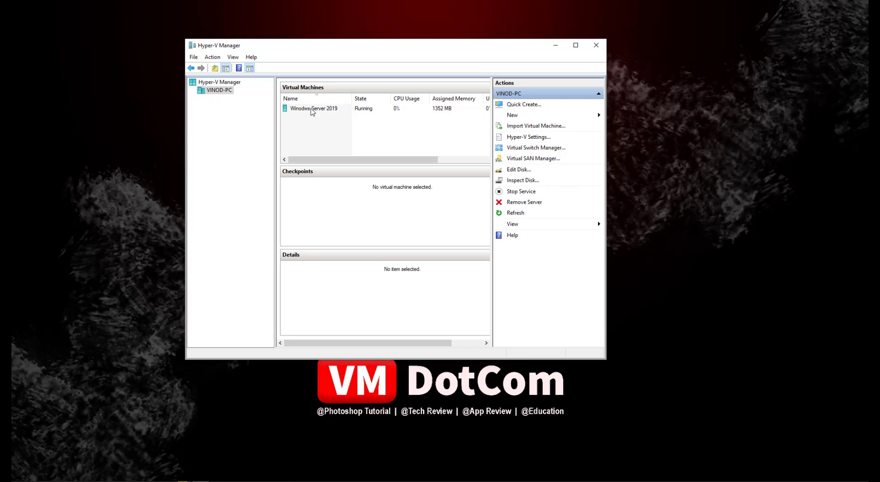
# Connect the Winodws Server 2019 virtual machine's network adapter to the Internal virtual switch and save its settings.
pyautogui.click(312, 110)
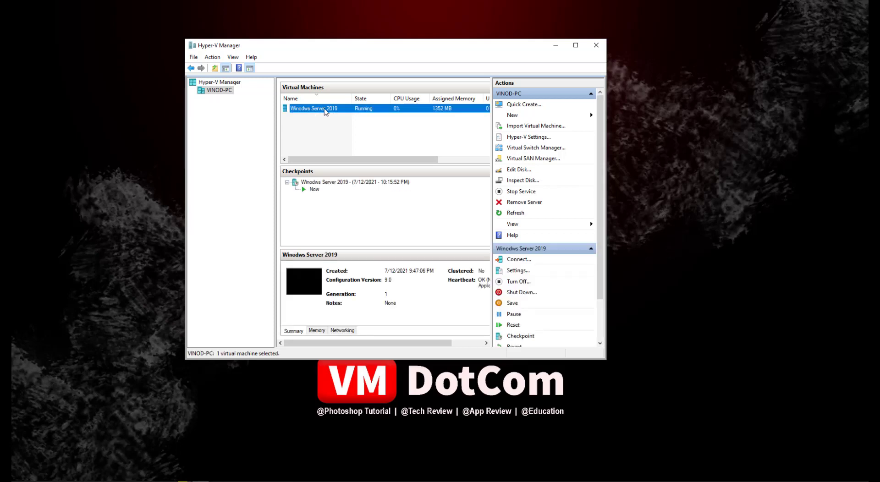
pyautogui.rightClick(326, 111)
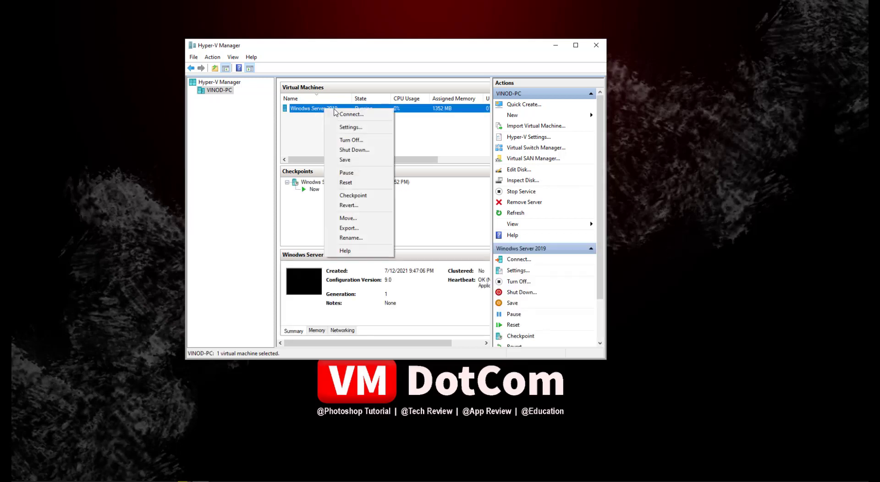
pyautogui.click(357, 127)
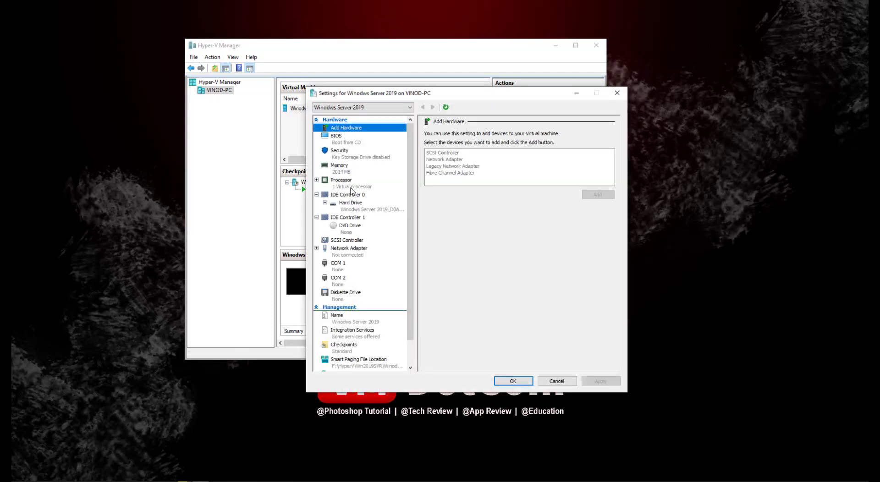
pyautogui.click(354, 256)
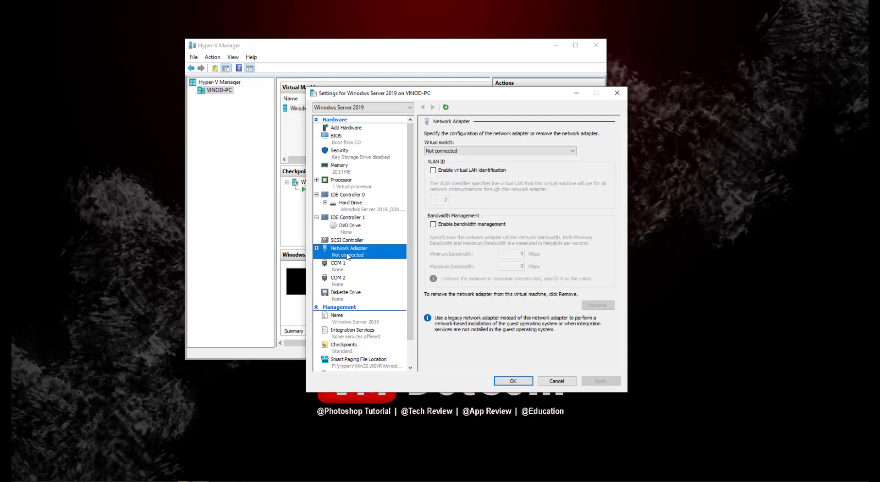
pyautogui.click(468, 151)
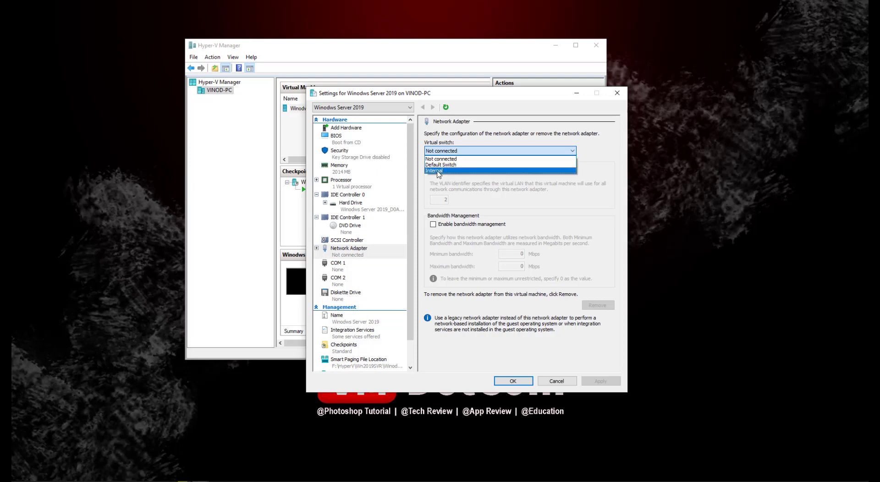
pyautogui.click(433, 171)
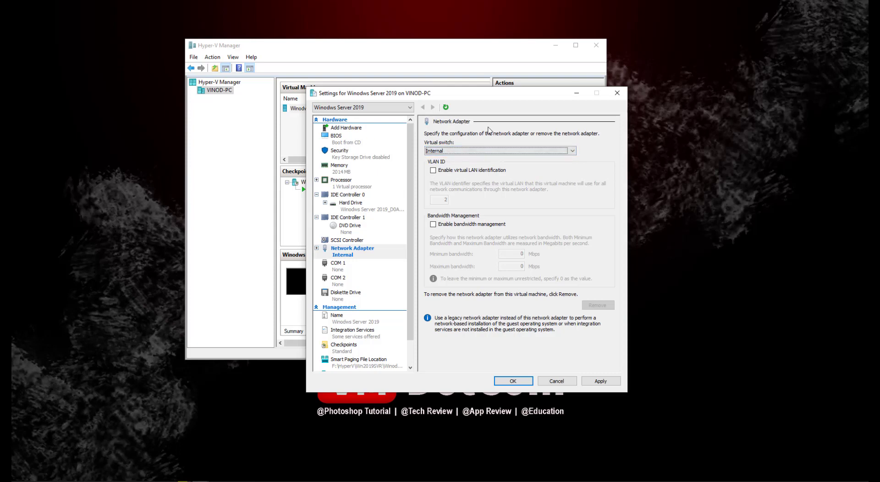
pyautogui.click(601, 381)
pyautogui.click(514, 381)
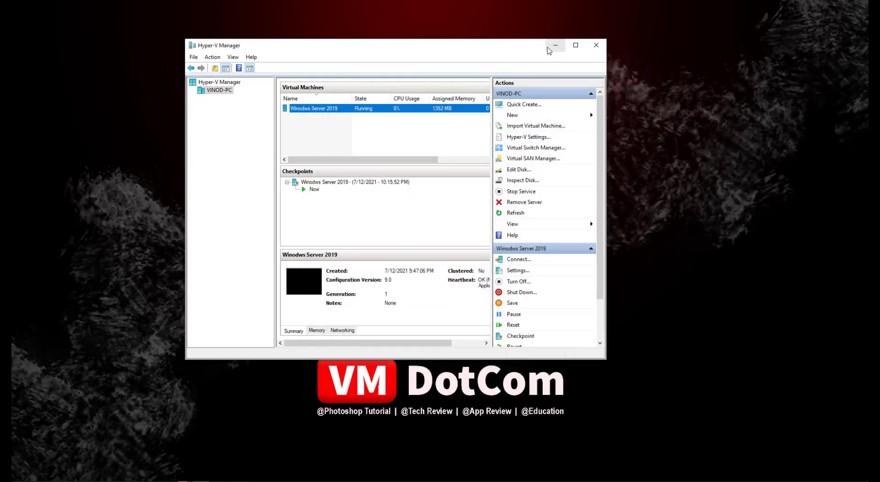
# Return to the virtual machine and open the properties of its Ethernet connection from the Local Server page.
pyautogui.moveTo(344, 481)
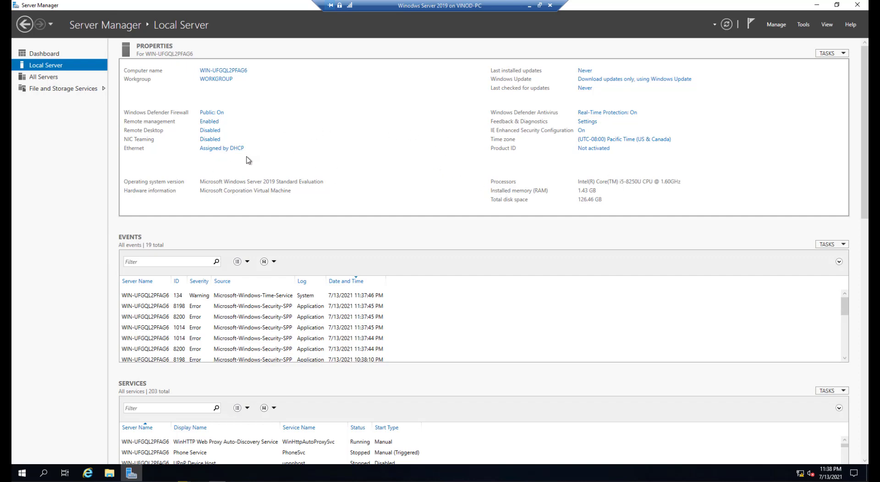
pyautogui.click(212, 153)
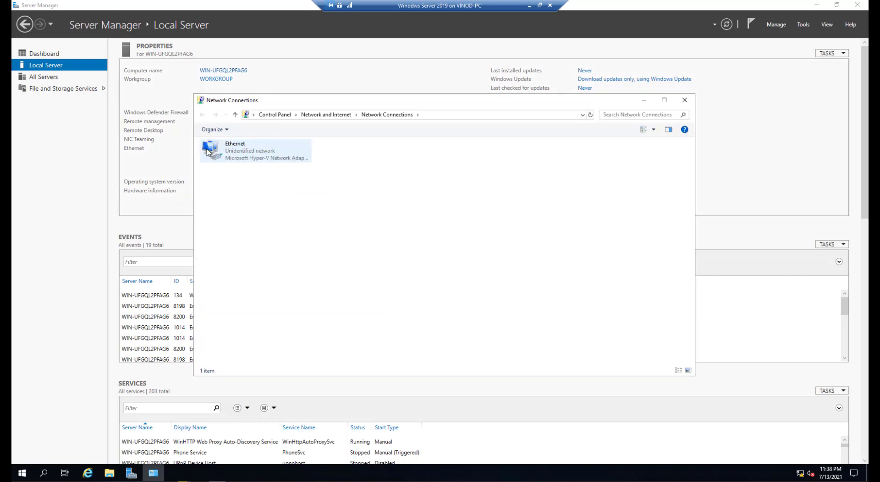
pyautogui.click(226, 156)
pyautogui.rightClick(230, 156)
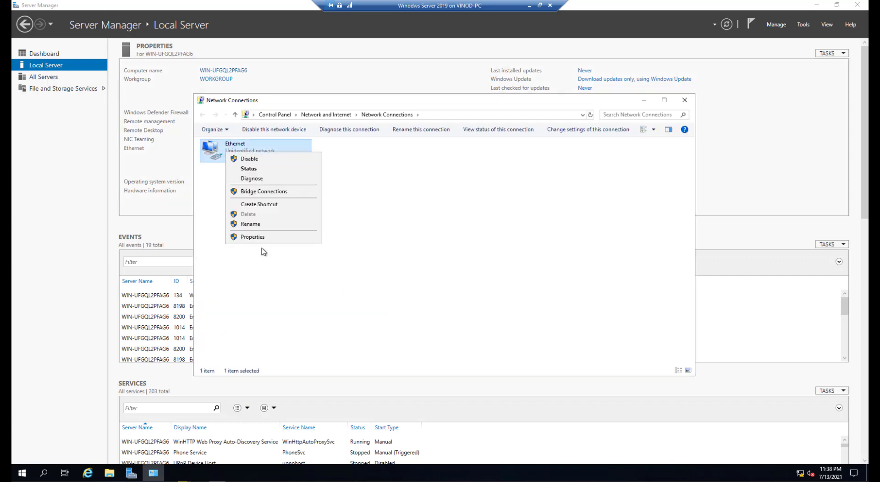
pyautogui.click(262, 238)
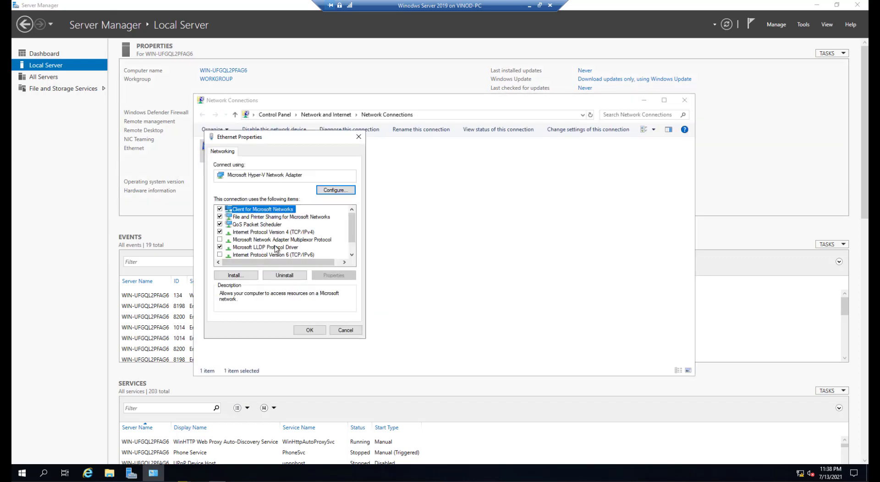
# Toggle Internet Protocol Version 6 (TCP/IPv6) on and back off for the Ethernet connection.
pyautogui.scroll(-1, 263, 251)
pyautogui.click(220, 240)
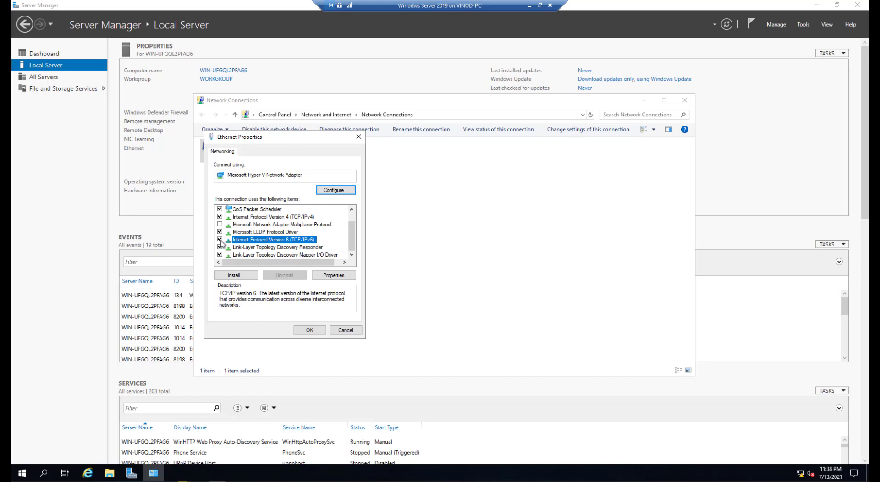
pyautogui.click(220, 240)
pyautogui.scroll(1, 296, 243)
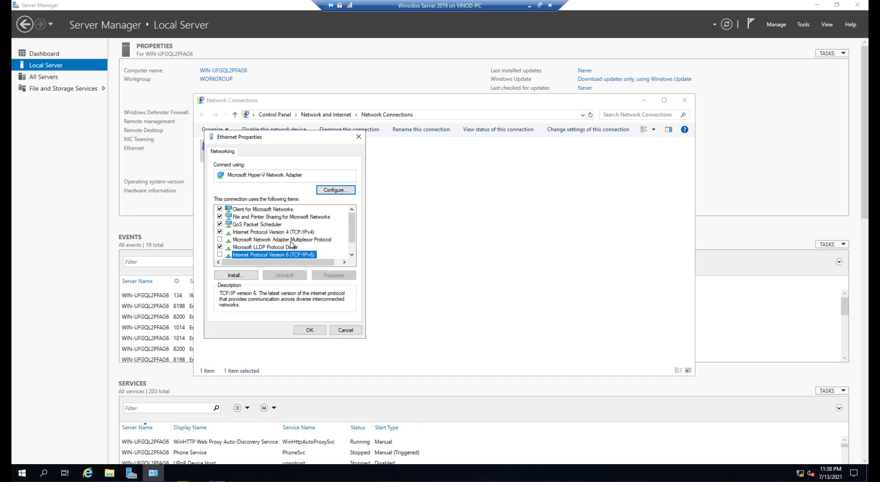
# Configure static IPv4 settings with IP address 198.168.0.201, a subnet mask and default gateway, preferred DNS 198.168.0.201 and alternate DNS 8.8.8.8, and save them.
pyautogui.doubleClick(261, 233)
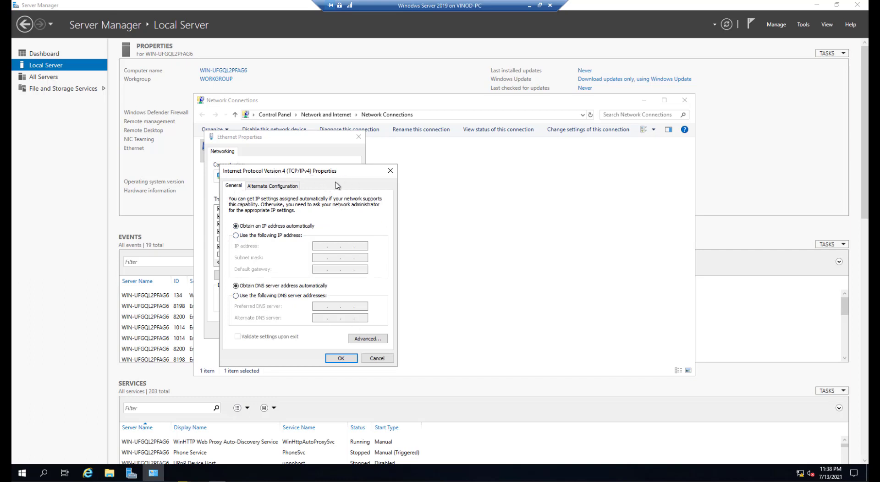
pyautogui.click(236, 236)
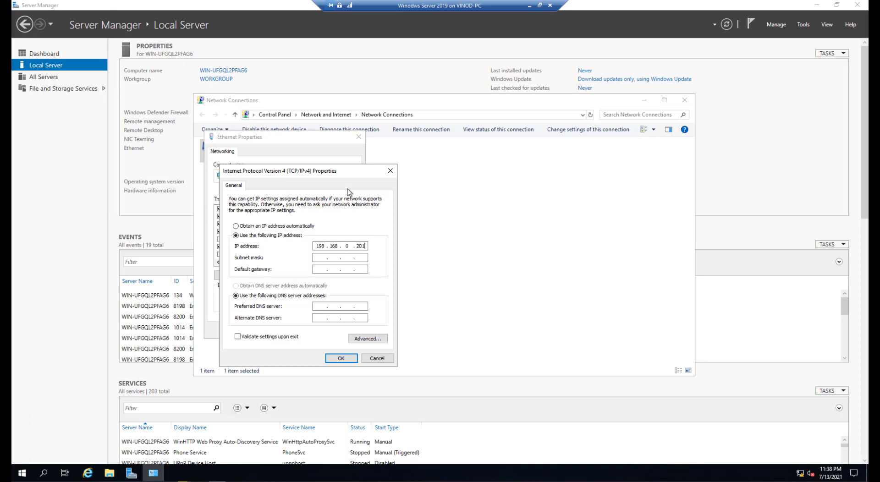
pyautogui.click(321, 258)
pyautogui.click(341, 359)
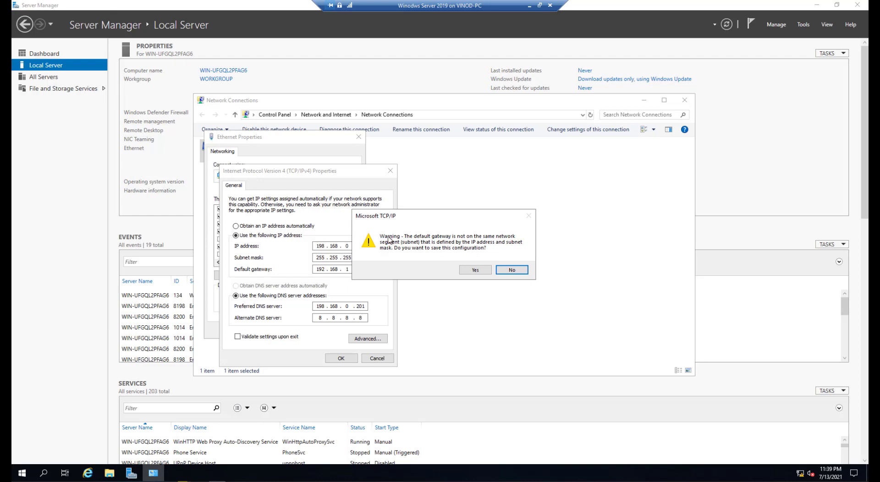
pyautogui.click(475, 270)
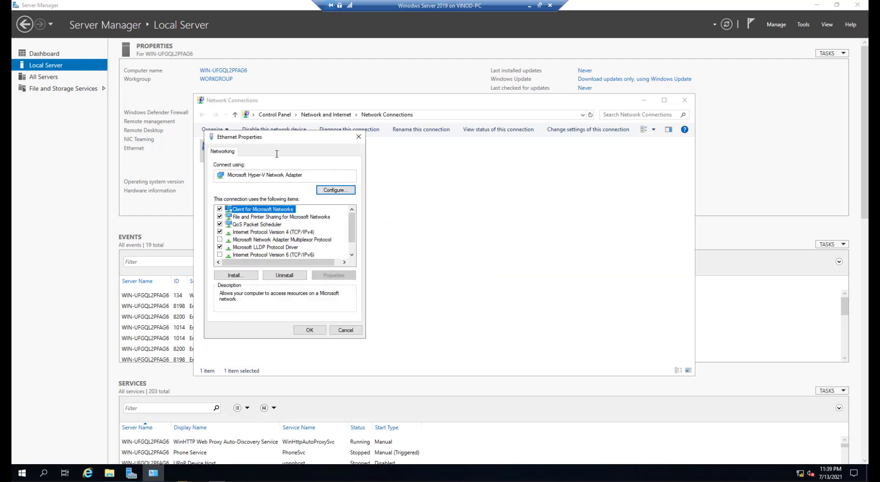
# Save and close the Ethernet properties, close Network Connections and refresh the Local Server page.
pyautogui.moveTo(282, 143); pyautogui.dragTo(346, 149)
pyautogui.click(380, 339)
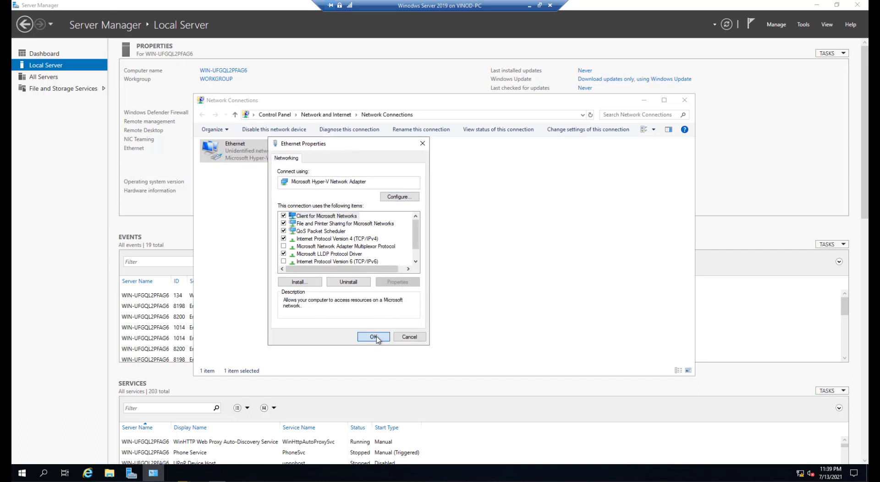
pyautogui.click(685, 100)
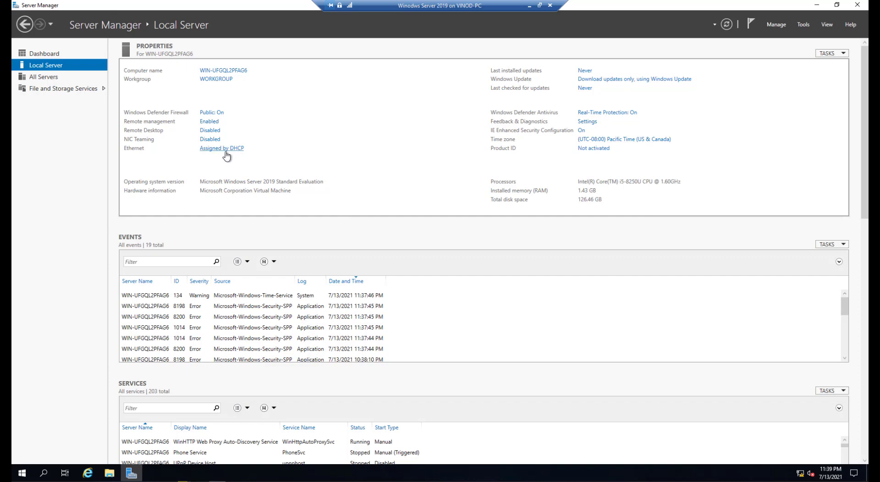
pyautogui.click(727, 27)
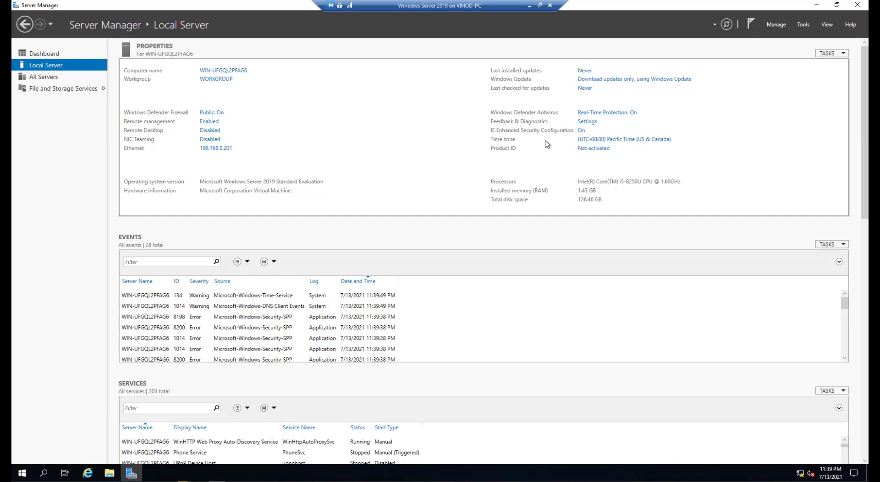
# Set the server's time zone to (UTC+05:30) Sri Jayawardenepura and refresh the Local Server page.
pyautogui.click(626, 140)
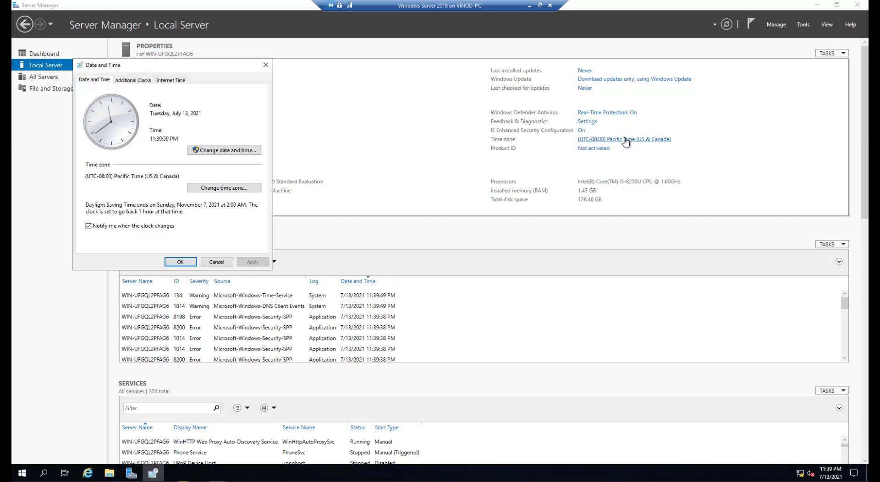
pyautogui.moveTo(193, 62); pyautogui.dragTo(389, 102)
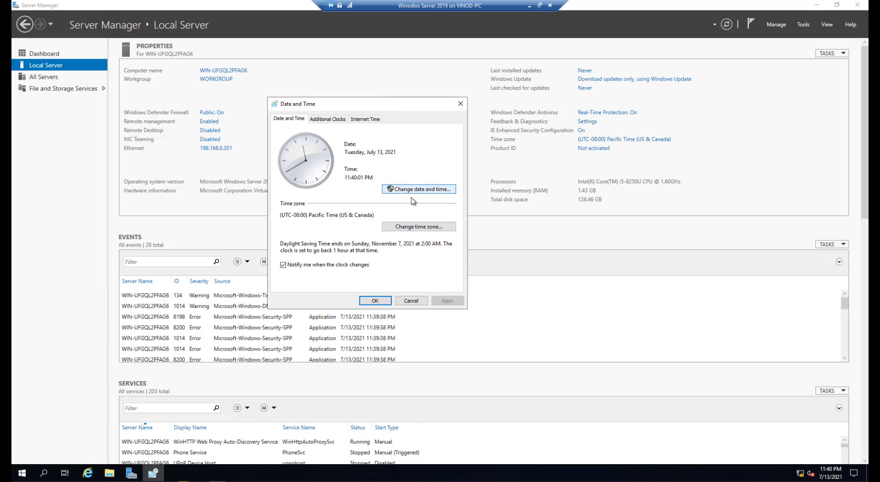
pyautogui.click(426, 232)
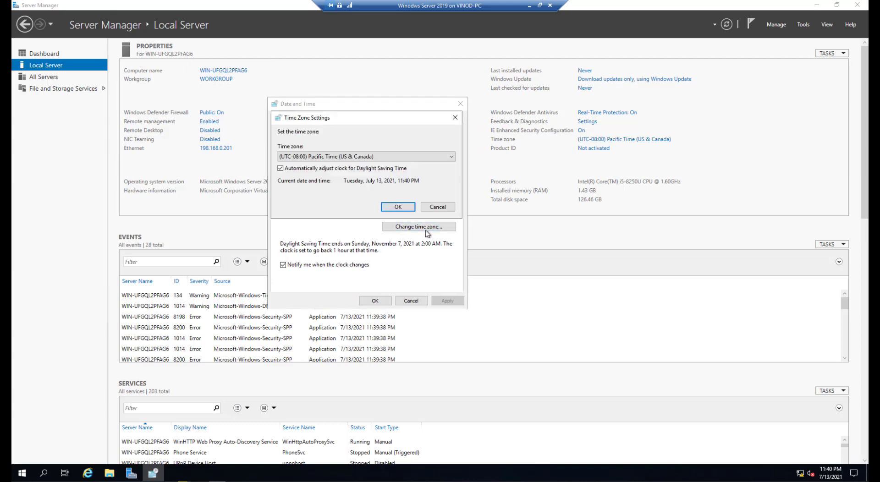
pyautogui.click(393, 156)
pyautogui.scroll(-6, 374, 294)
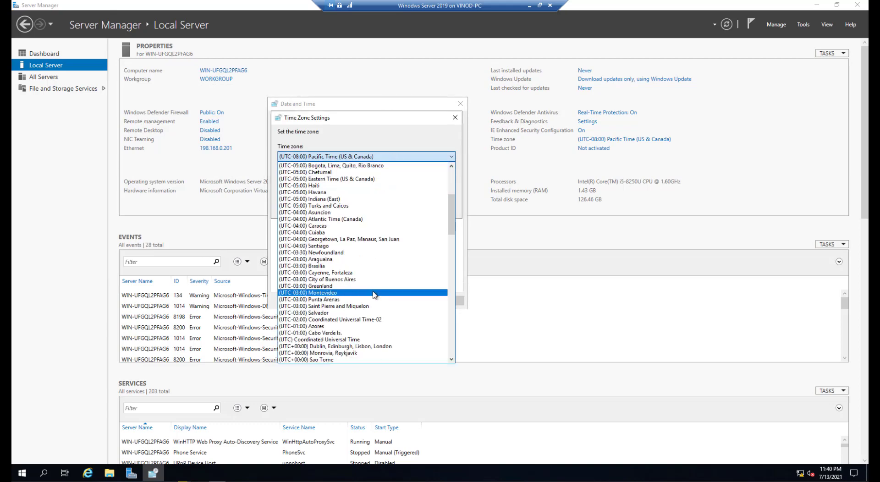
pyautogui.scroll(-7, 374, 295)
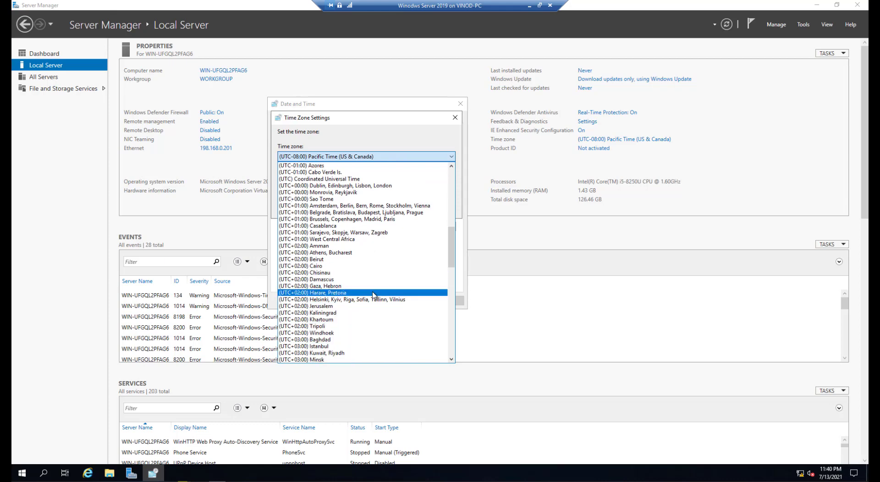
pyautogui.scroll(-5, 374, 295)
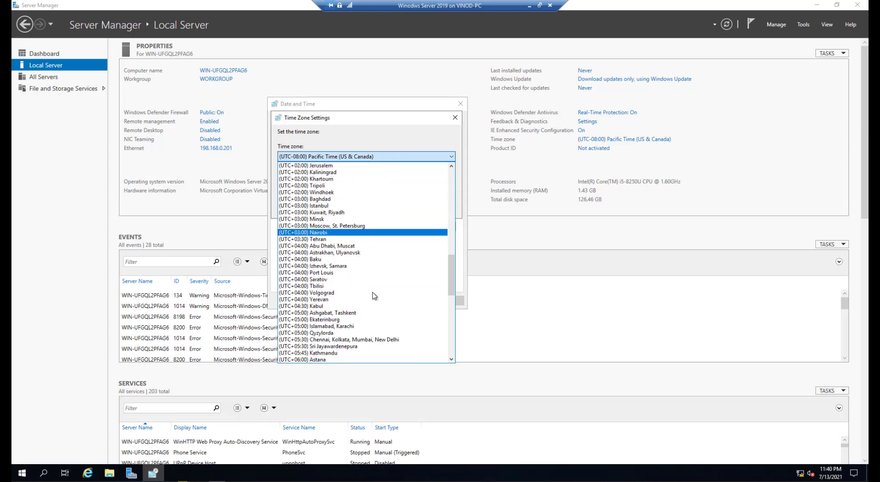
pyautogui.click(307, 348)
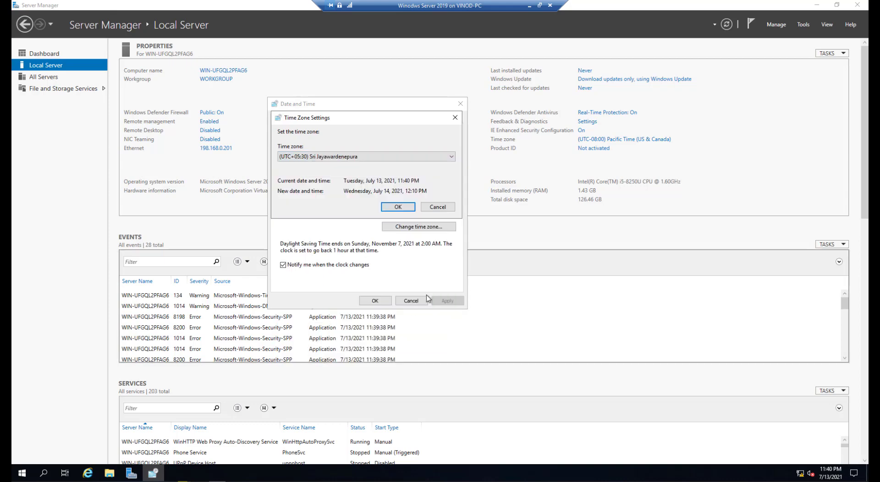
pyautogui.click(408, 212)
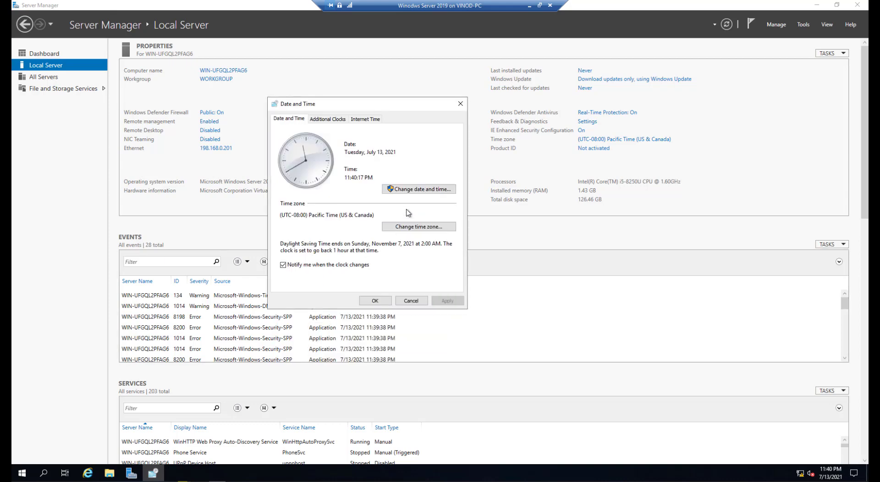
pyautogui.click(375, 300)
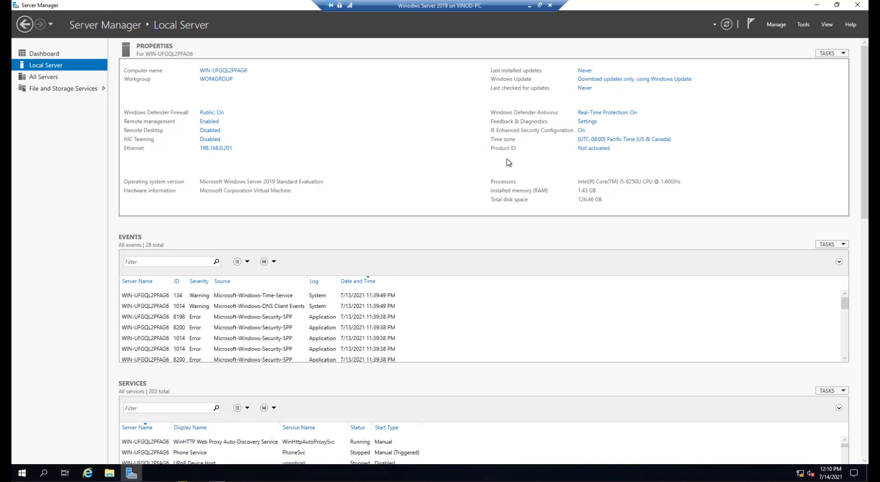
pyautogui.click(727, 24)
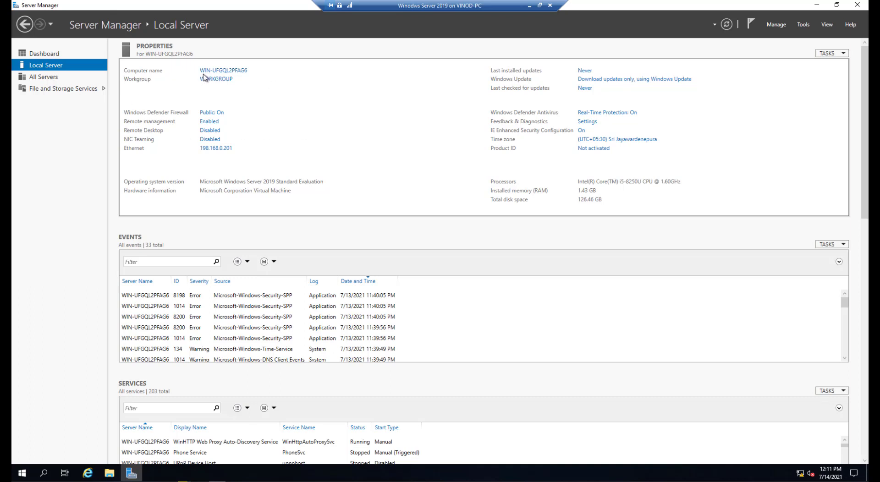
# Rename the computer as Win2K19-DC01, keeping it in its workgroup, and close System Properties.
pyautogui.click(231, 78)
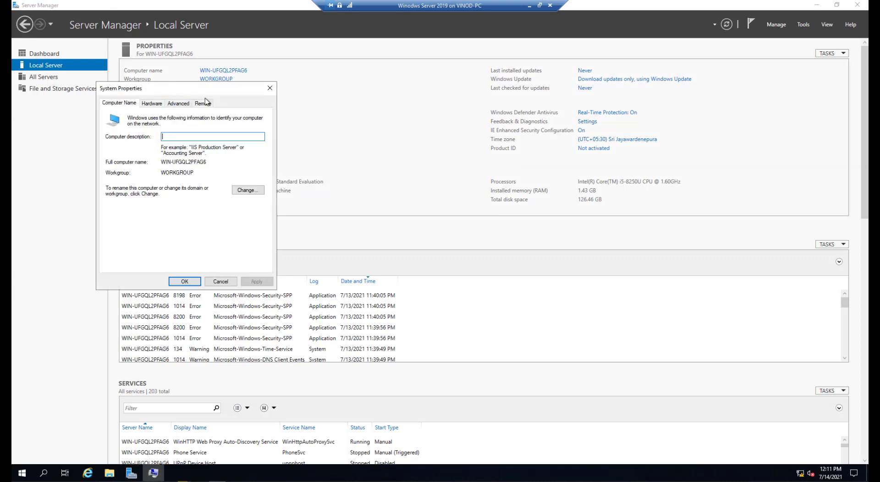
pyautogui.moveTo(187, 94); pyautogui.dragTo(417, 133)
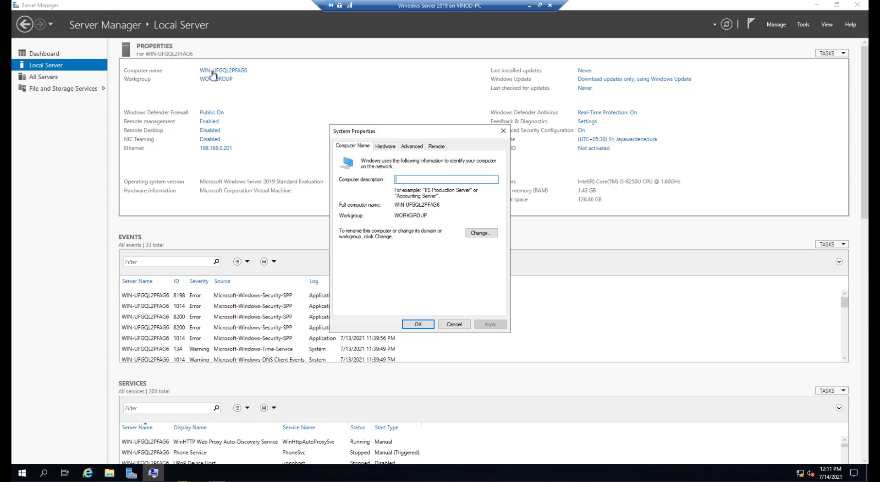
pyautogui.click(482, 233)
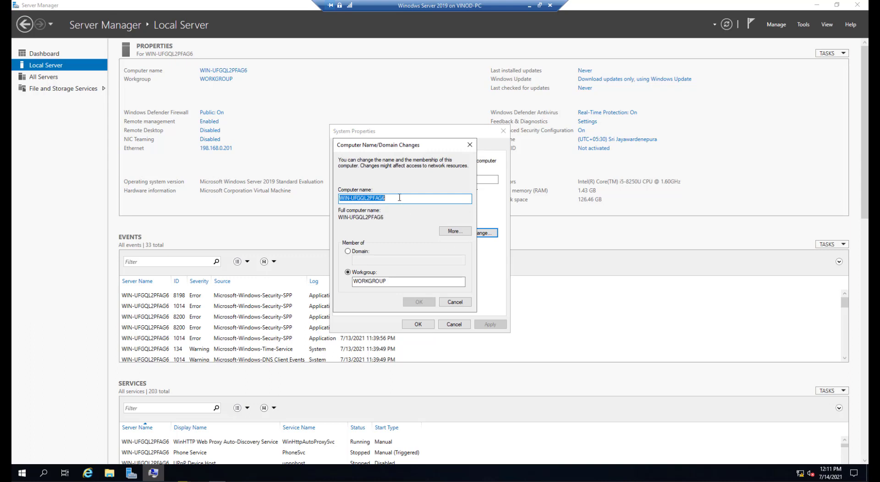
pyautogui.write('Win2K19-DC')
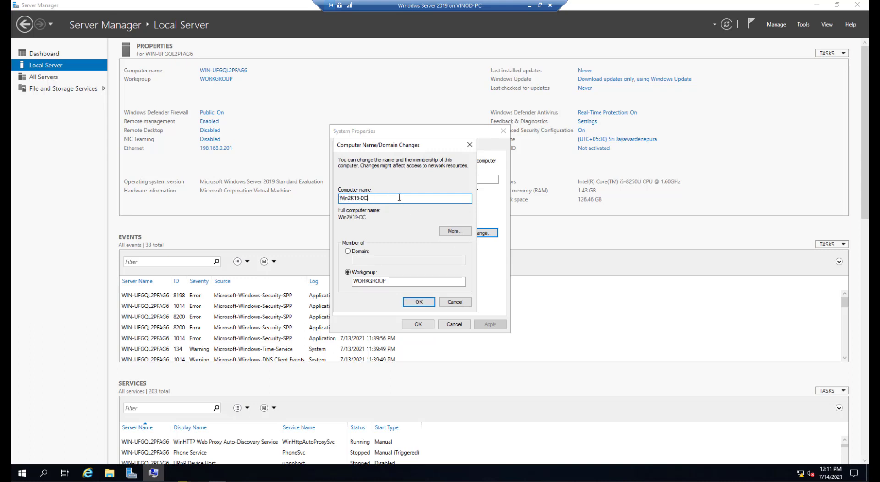
pyautogui.write('01')
pyautogui.click(411, 303)
pyautogui.click(420, 302)
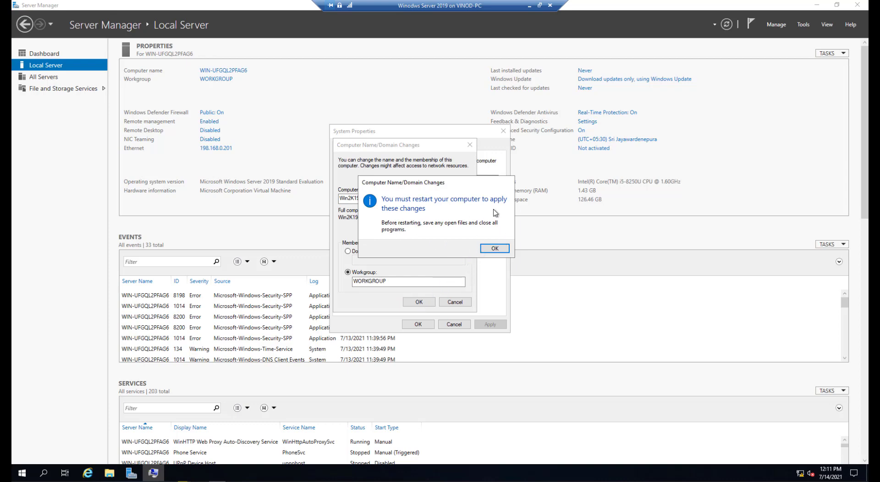
pyautogui.click(495, 249)
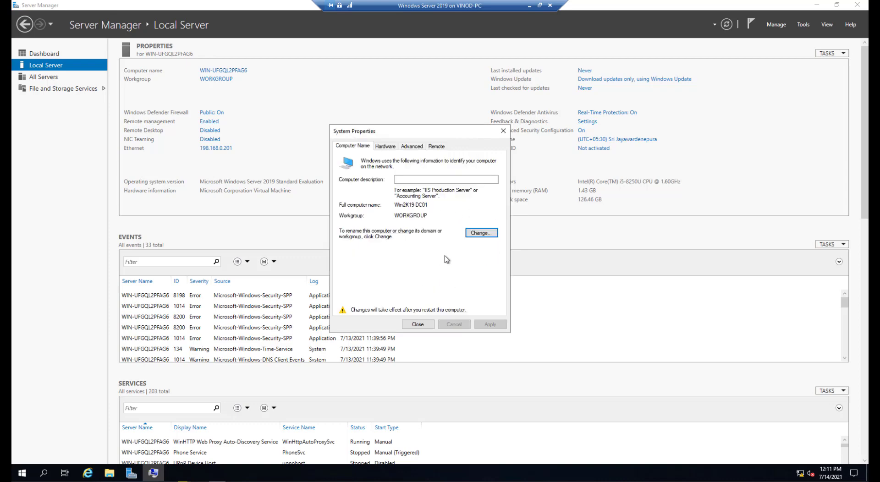
pyautogui.click(422, 325)
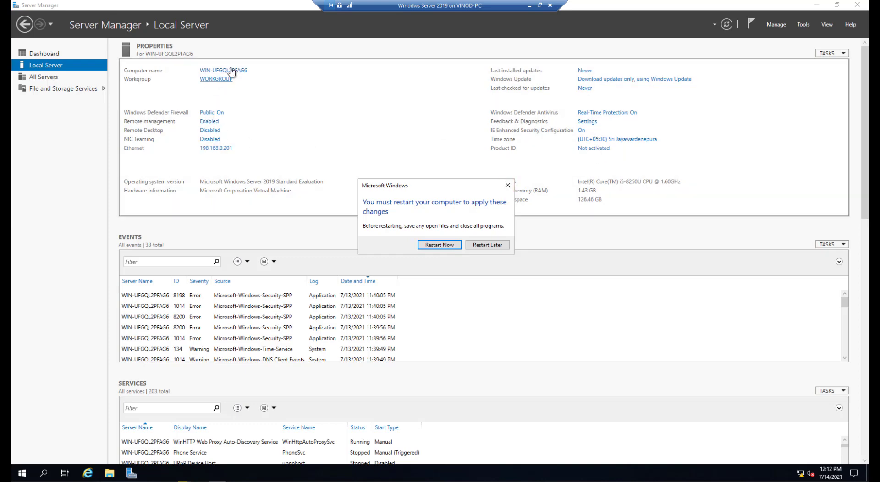
# Restart the server immediately, sign in again with the account password and open the Local Server properties.
pyautogui.click(444, 245)
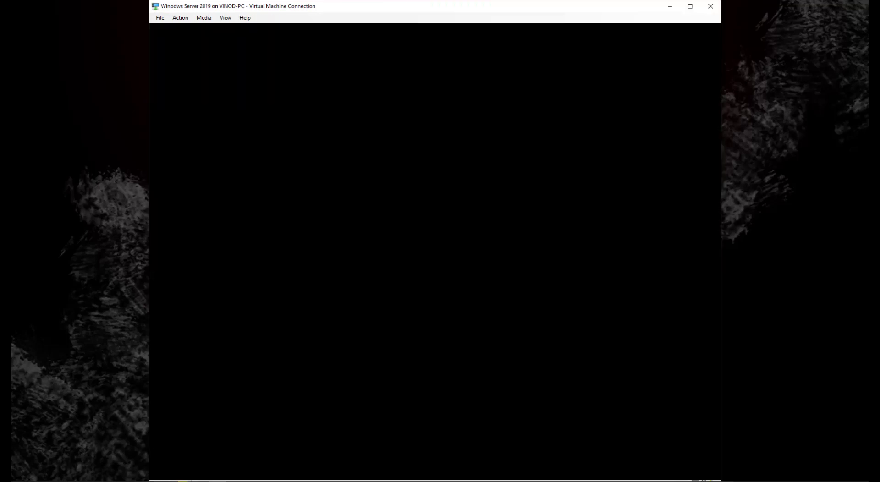
pyautogui.write('****')
pyautogui.press('Return')
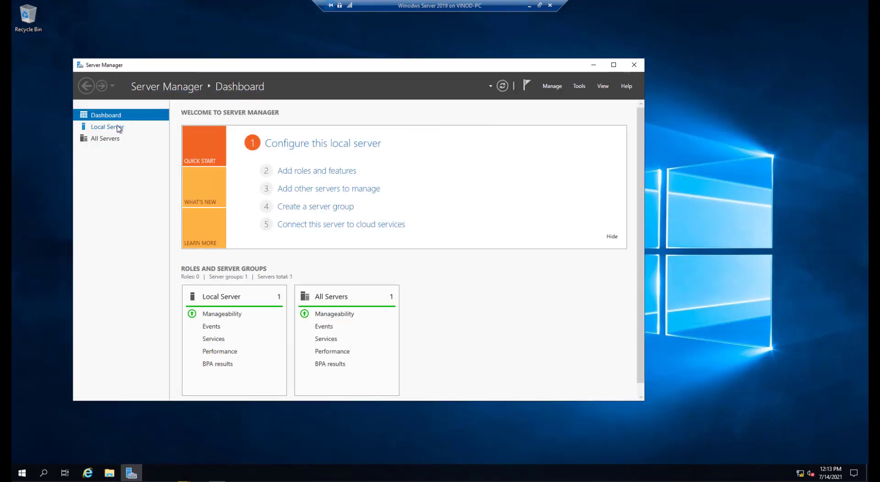
pyautogui.click(125, 130)
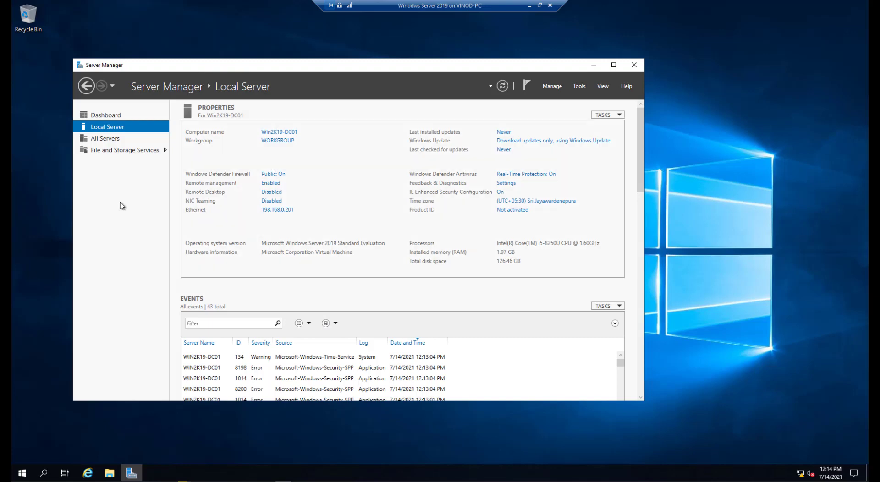
# Start adding roles and features, skipping the introduction page by default, and choose role-based installation on the Win2K19-DC01 server.
pyautogui.click(97, 118)
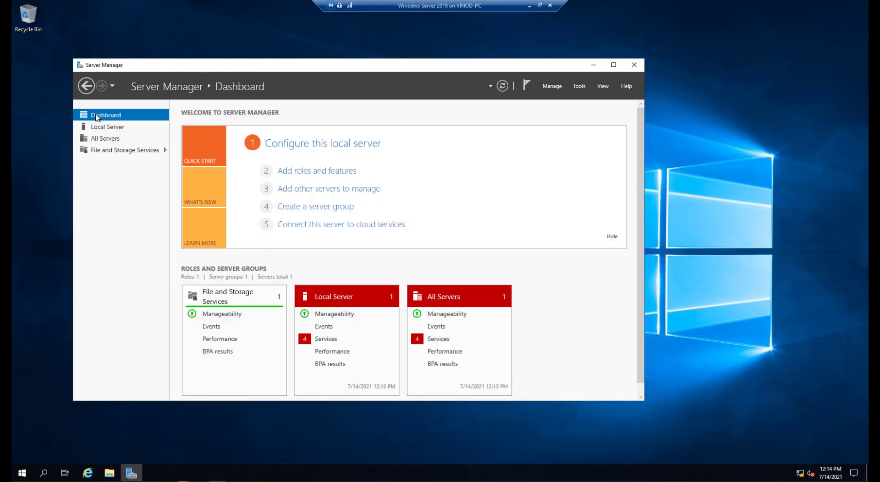
pyautogui.click(302, 175)
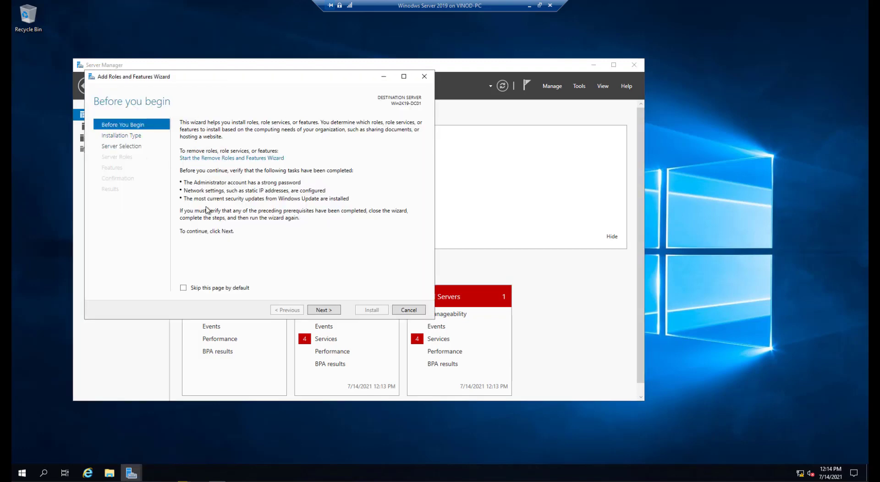
pyautogui.click(185, 288)
pyautogui.click(469, 351)
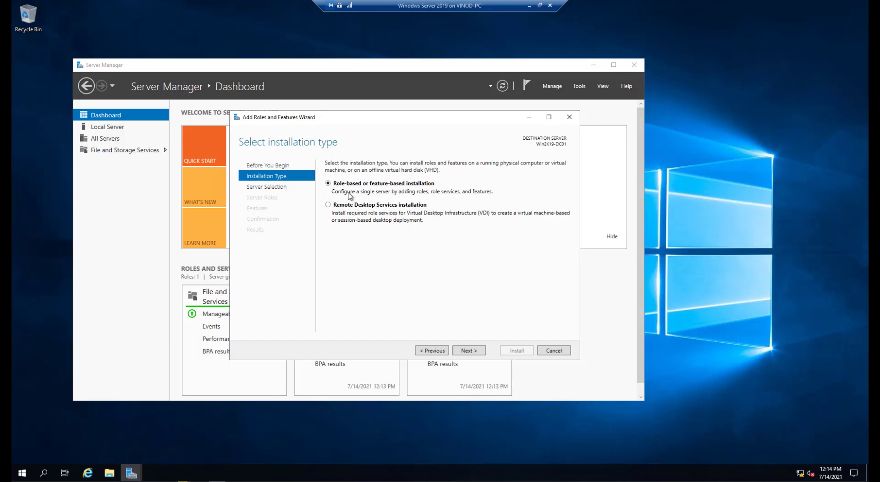
pyautogui.click(466, 351)
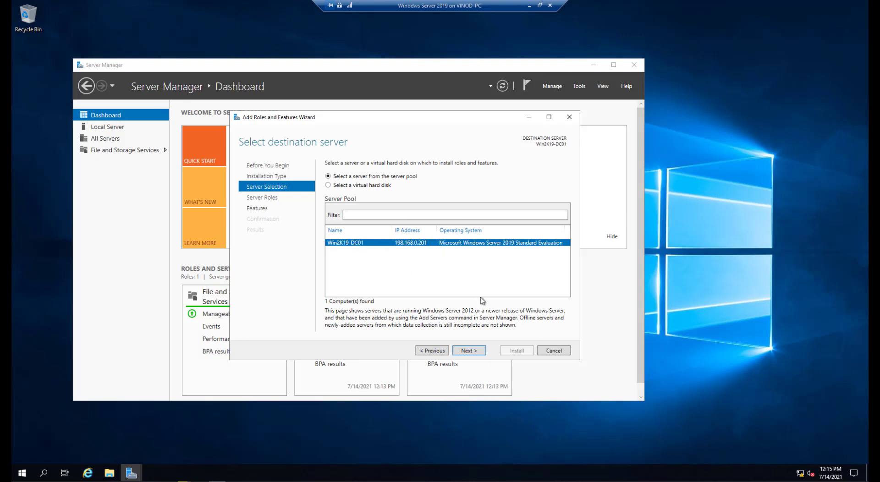
pyautogui.click(466, 350)
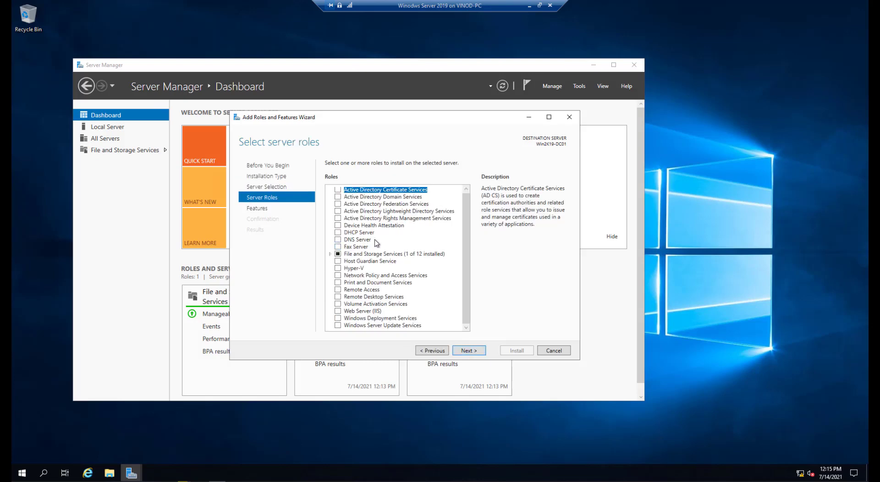
# Select the Active Directory Domain Services role and add its required features, including the management tools.
pyautogui.moveTo(470, 250); pyautogui.dragTo(474, 285)
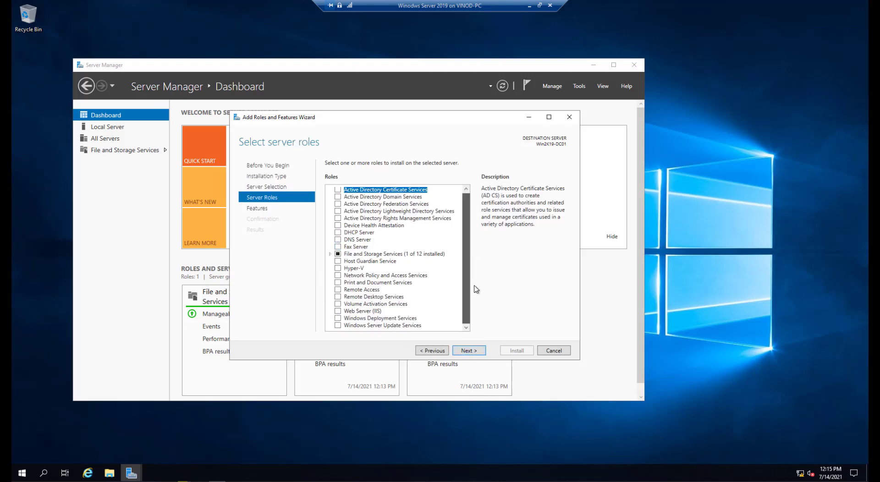
pyautogui.moveTo(475, 252); pyautogui.dragTo(472, 229)
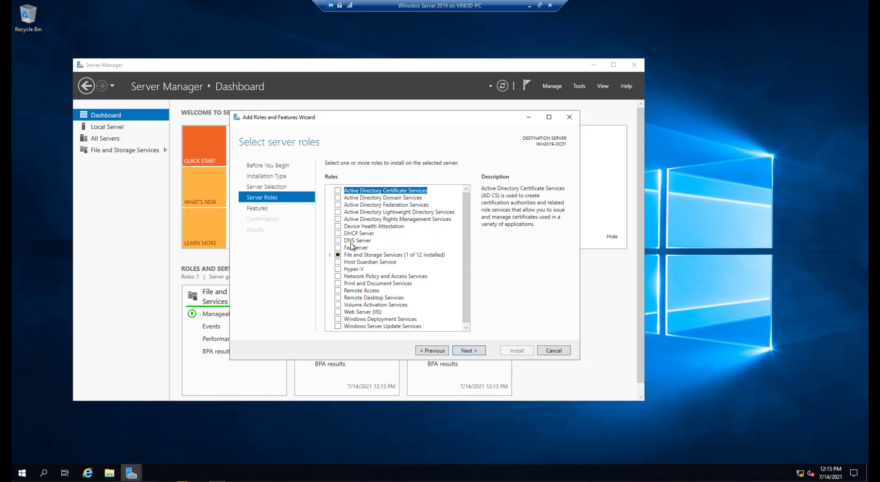
pyautogui.scroll(-1, 440, 304)
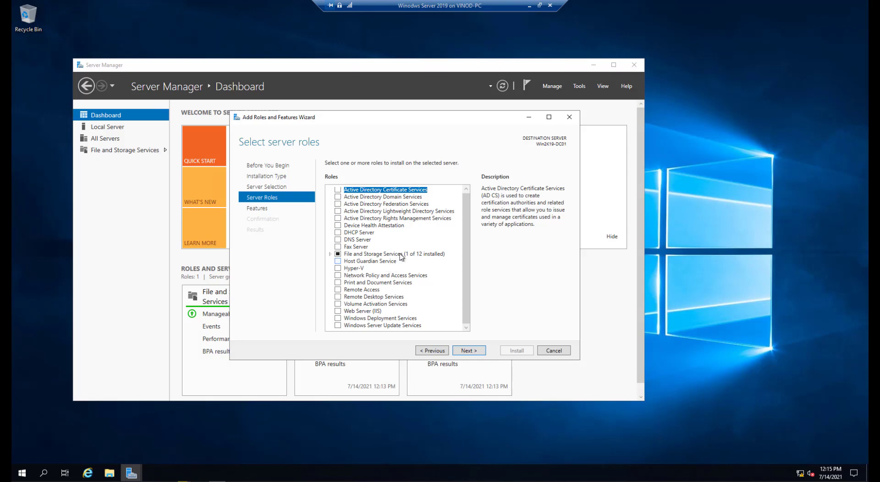
pyautogui.scroll(1, 349, 198)
pyautogui.click(338, 197)
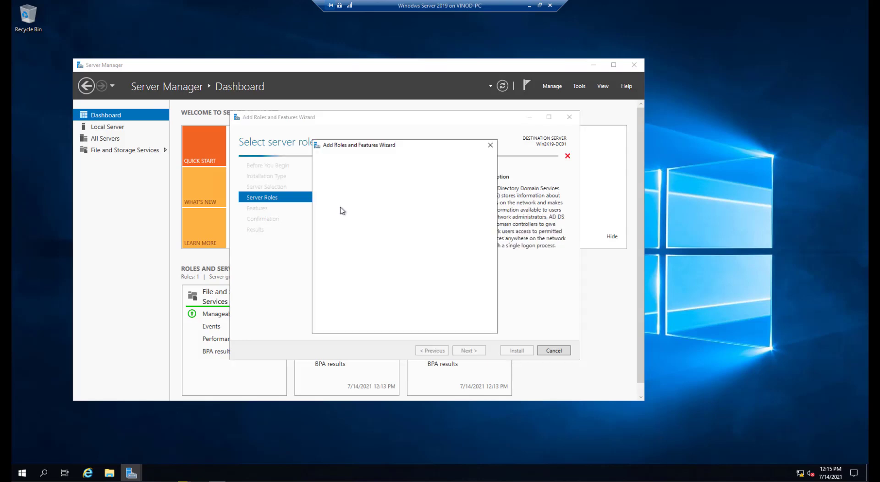
pyautogui.click(432, 313)
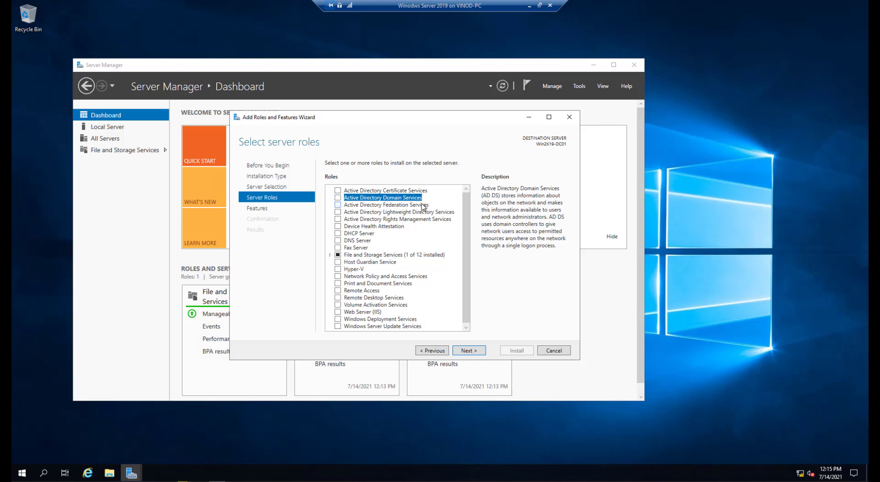
pyautogui.click(338, 198)
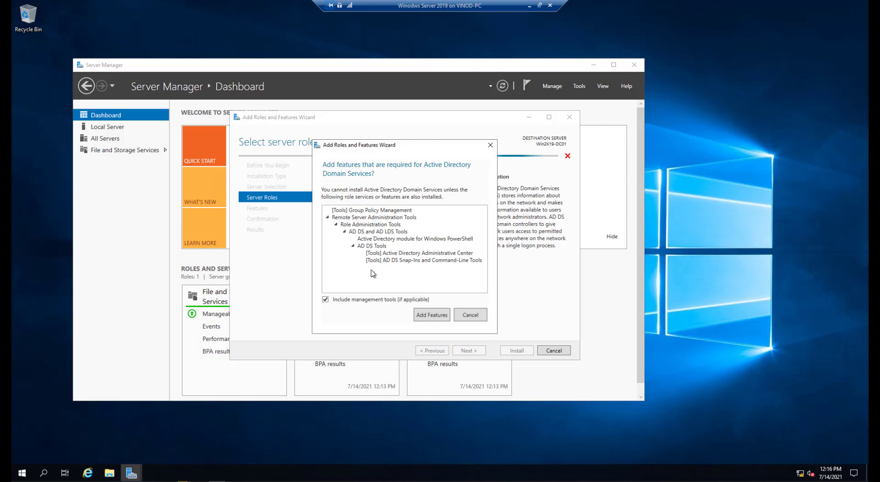
pyautogui.click(436, 317)
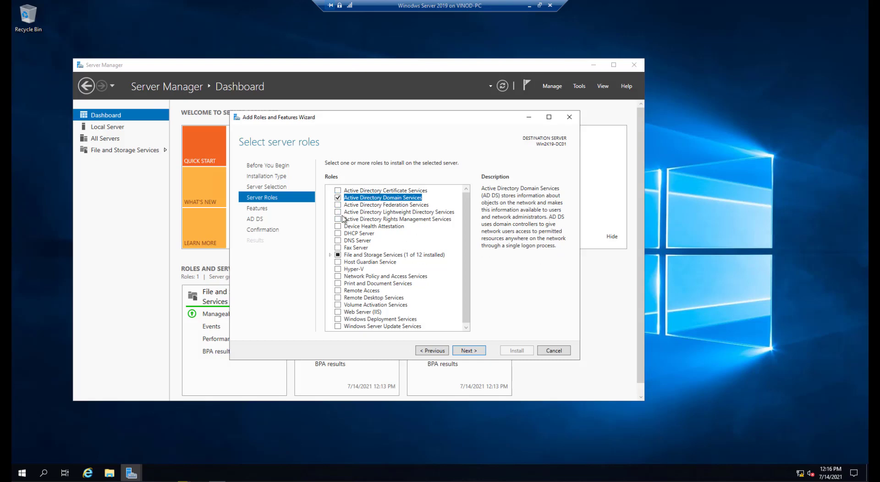
# Keep the default features and install the Active Directory Domain Services role without allowing automatic server restarts.
pyautogui.click(475, 356)
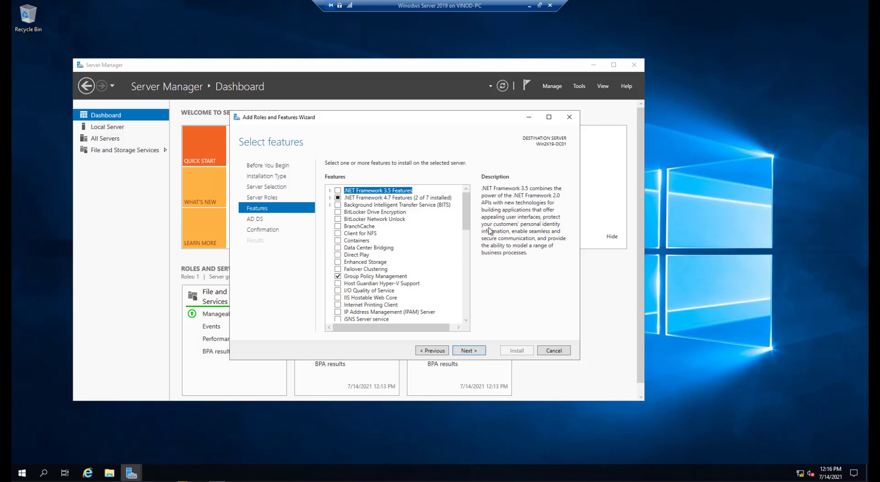
pyautogui.moveTo(467, 223)
pyautogui.mouseDown()
pyautogui.moveTo(475, 304)
pyautogui.moveTo(468, 269)
pyautogui.moveTo(476, 216)
pyautogui.mouseUp()
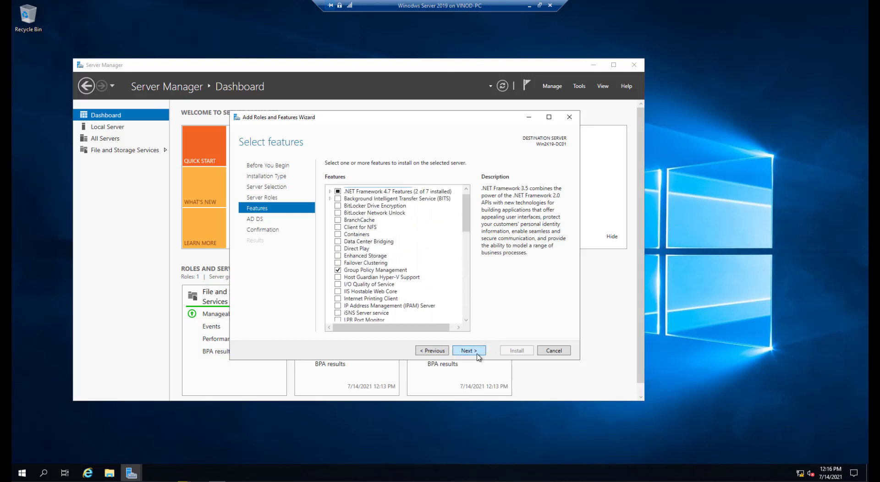
pyautogui.click(469, 351)
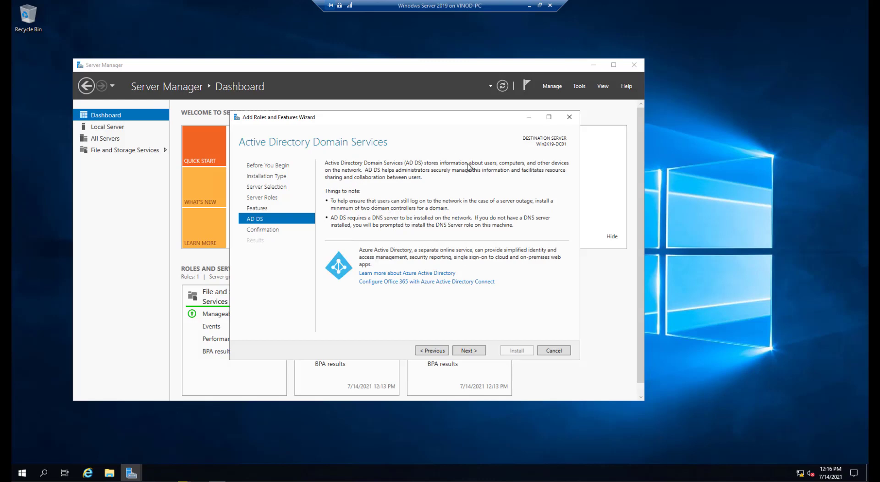
pyautogui.click(469, 351)
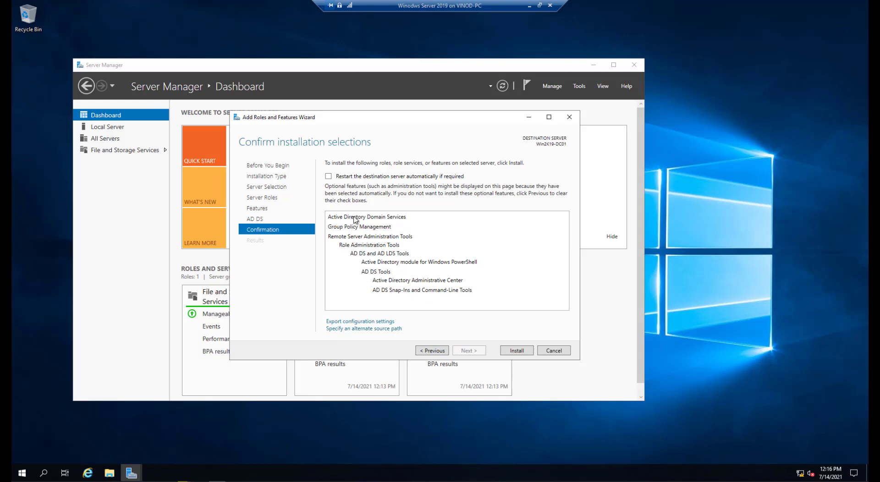
pyautogui.click(328, 177)
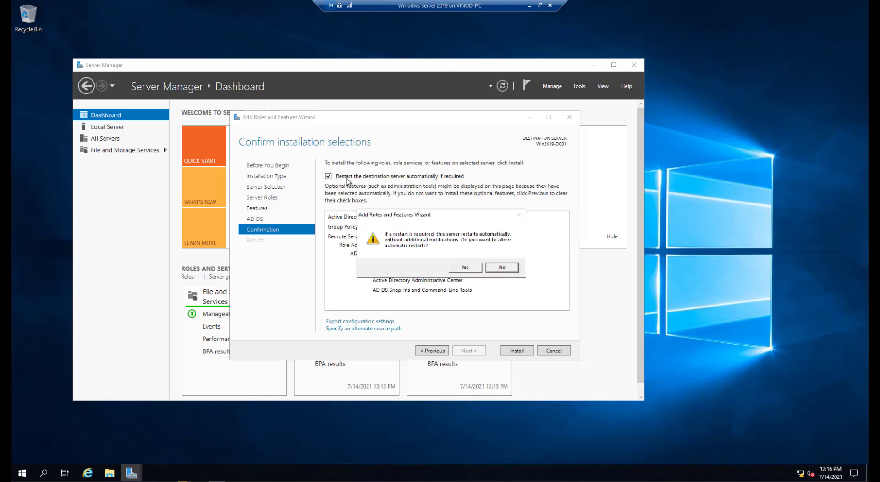
pyautogui.click(502, 268)
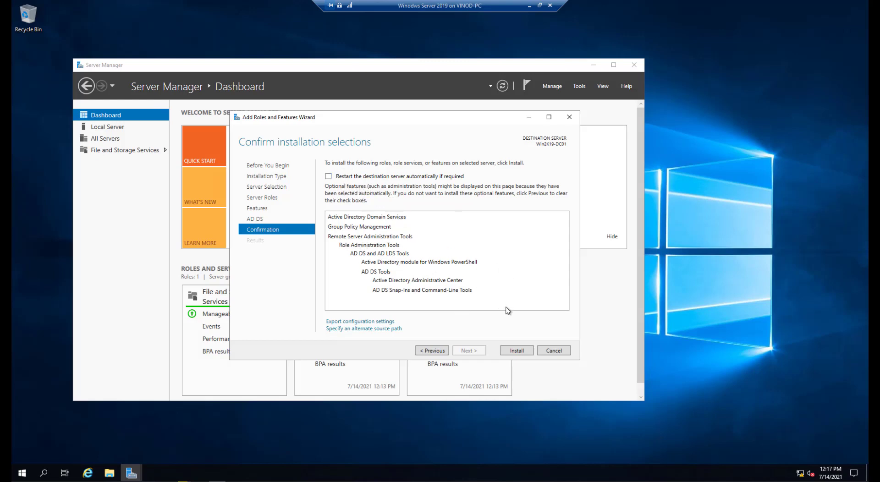
pyautogui.click(517, 351)
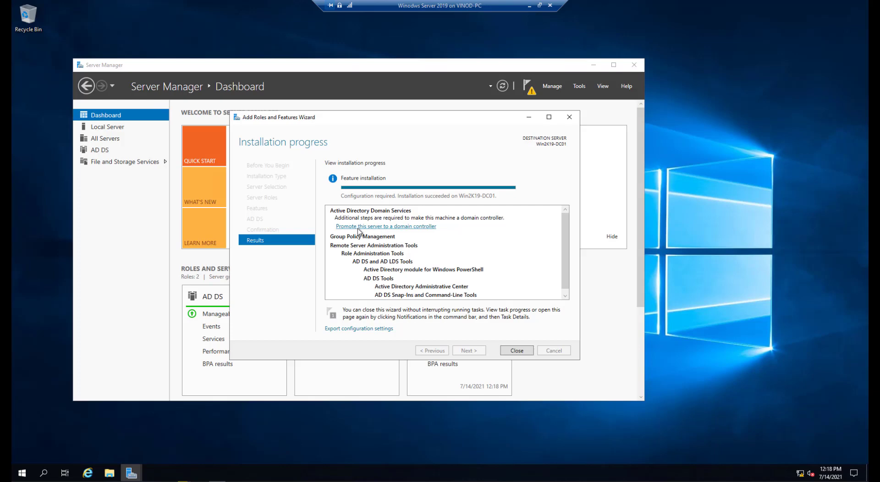
# Start promoting the server to a domain controller, adding a new forest with the root domain name VM.COM.
pyautogui.click(382, 227)
pyautogui.moveTo(204, 25); pyautogui.dragTo(472, 114)
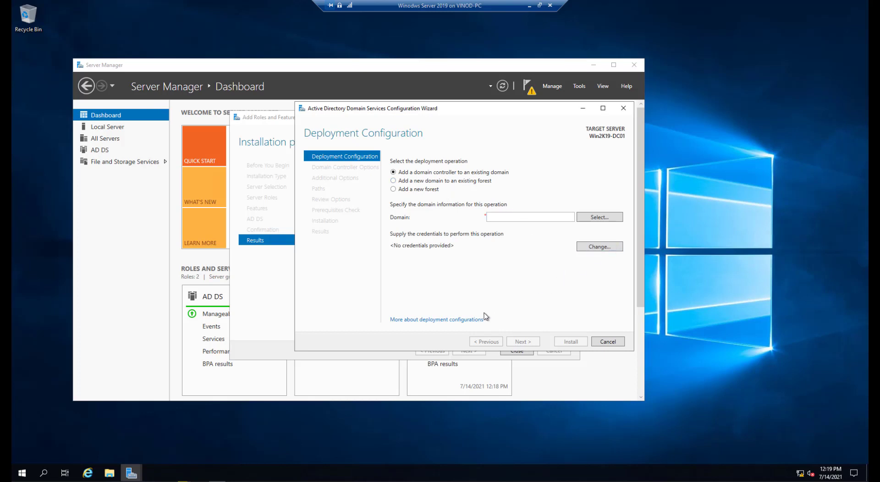
pyautogui.click(394, 189)
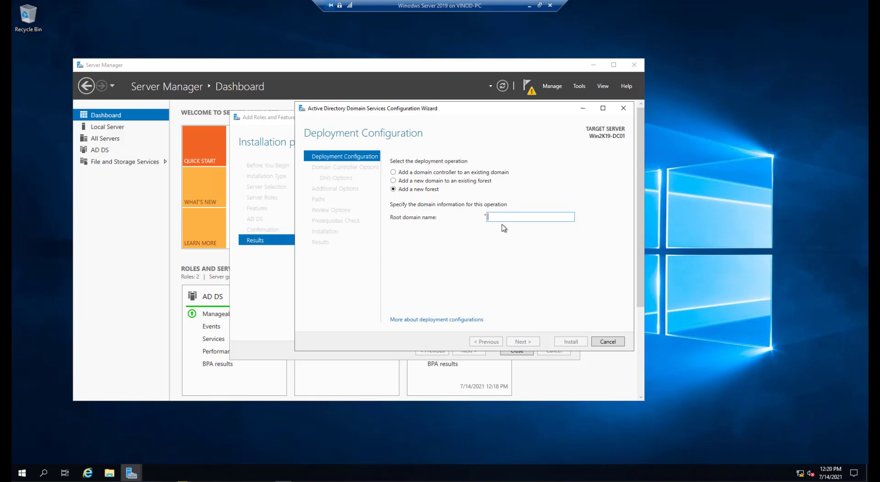
pyautogui.write('VM.COM')
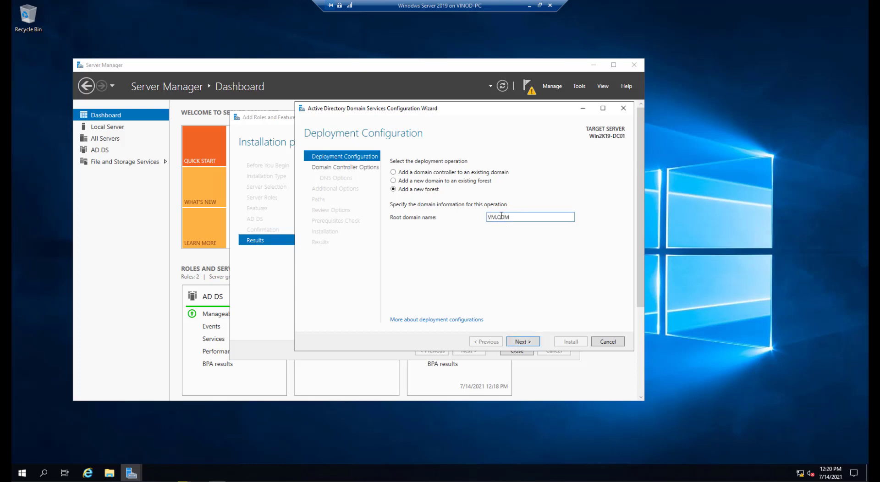
pyautogui.click(529, 342)
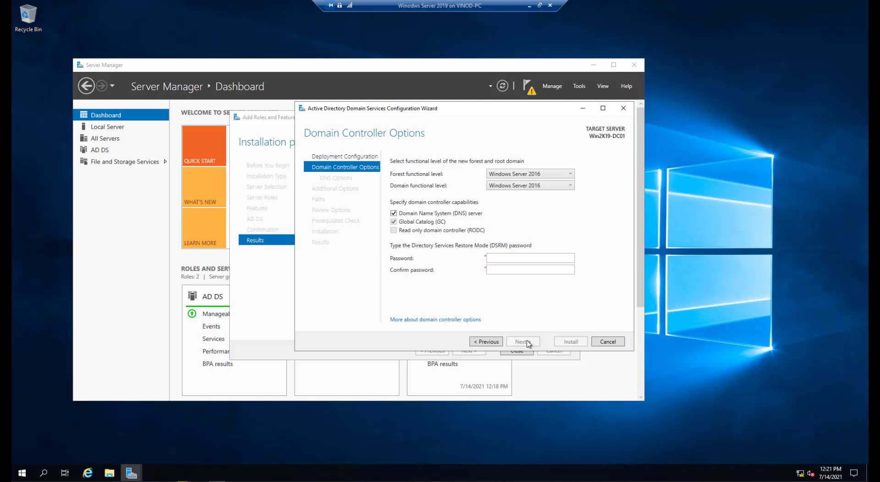
# Keep the Windows Server 2016 forest and domain functional levels, then enter and confirm the Directory Services Restore Mode (DSRM) password.
pyautogui.click(567, 174)
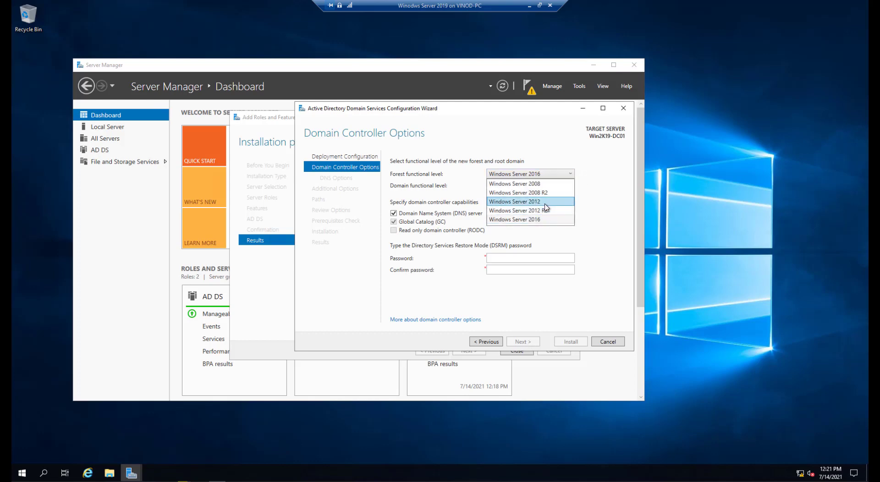
pyautogui.click(599, 193)
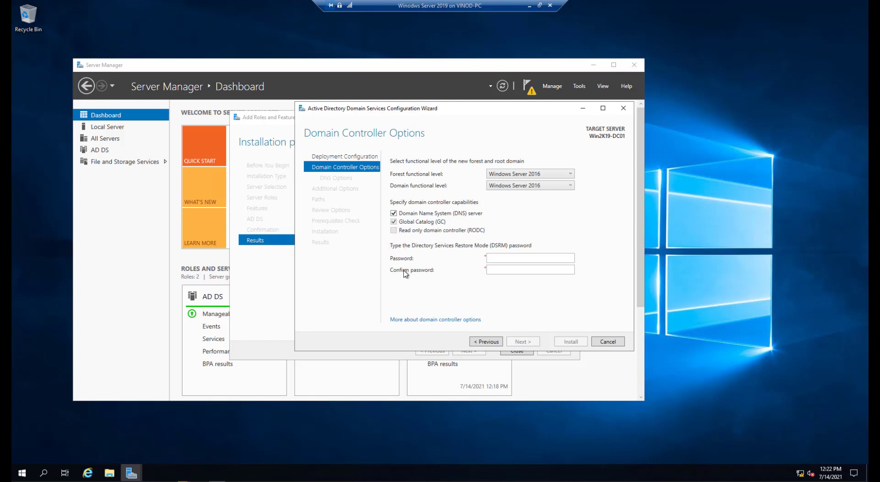
pyautogui.click(526, 257)
pyautogui.write('••••••••')
pyautogui.press('Tab')
pyautogui.write('••••••••')
pyautogui.click(531, 346)
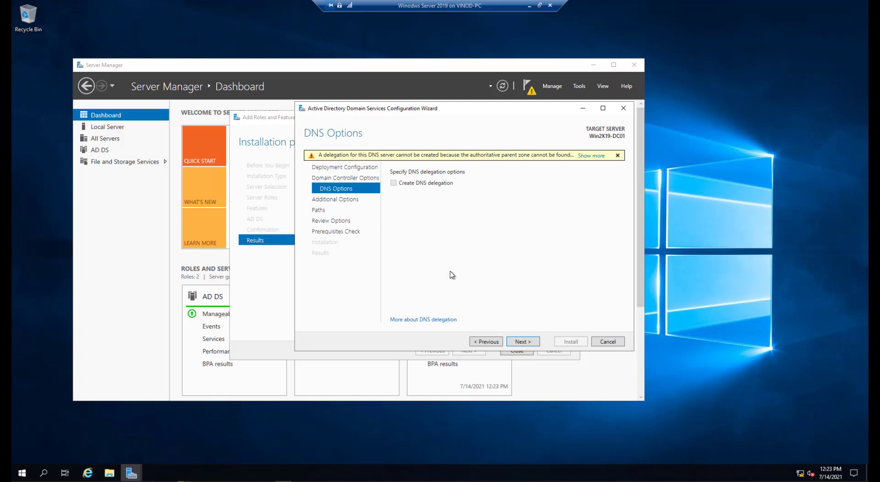
# Continue without DNS delegation, accepting the NetBIOS domain name VM and the default database, log files and SYSVOL folders.
pyautogui.click(529, 342)
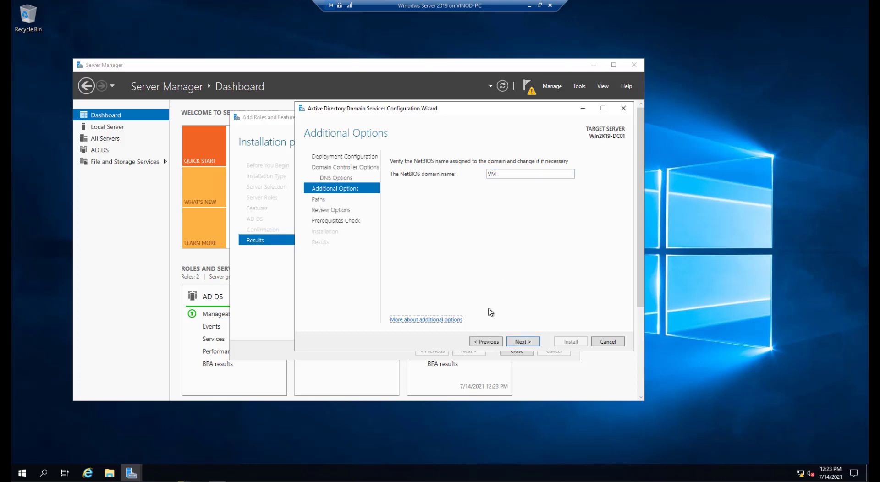
pyautogui.click(522, 342)
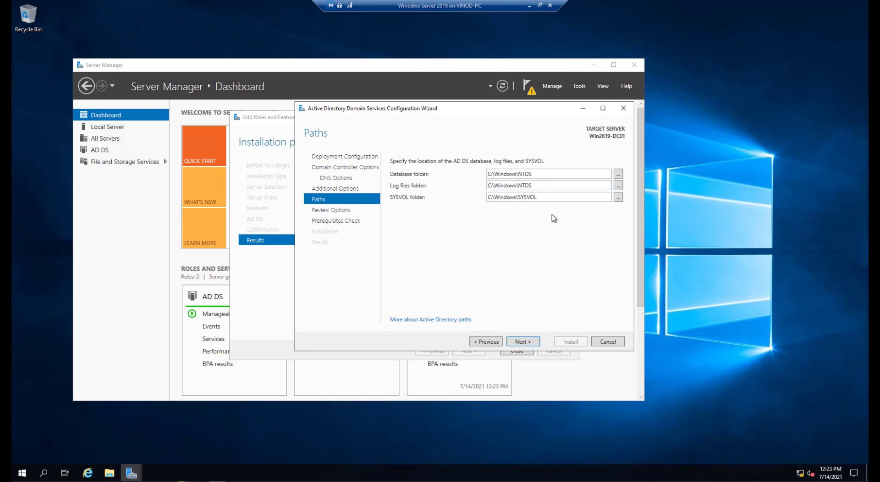
pyautogui.click(619, 174)
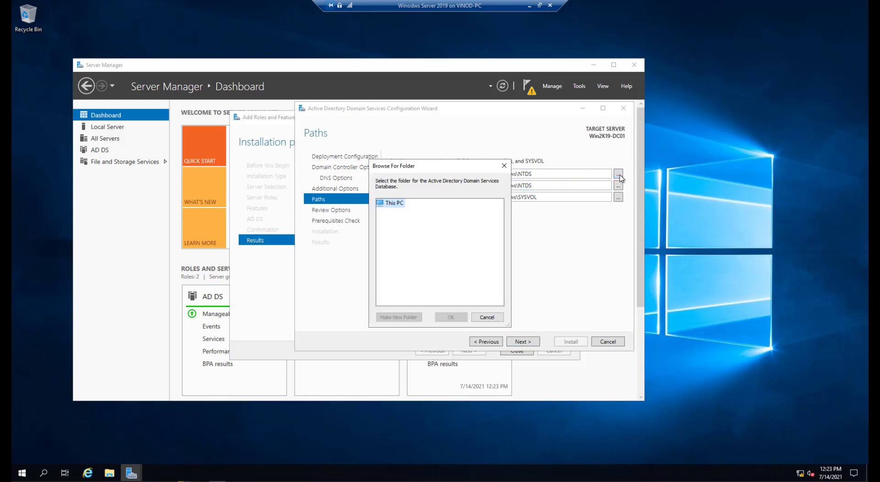
pyautogui.click(504, 166)
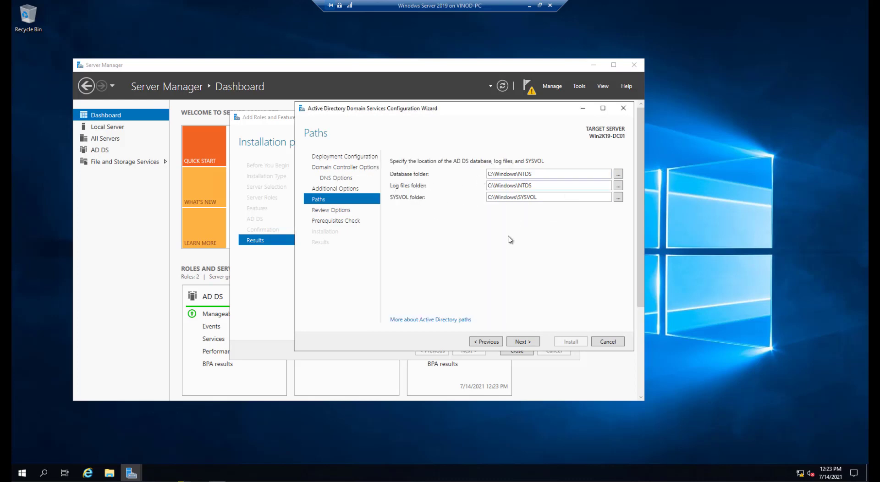
pyautogui.click(521, 344)
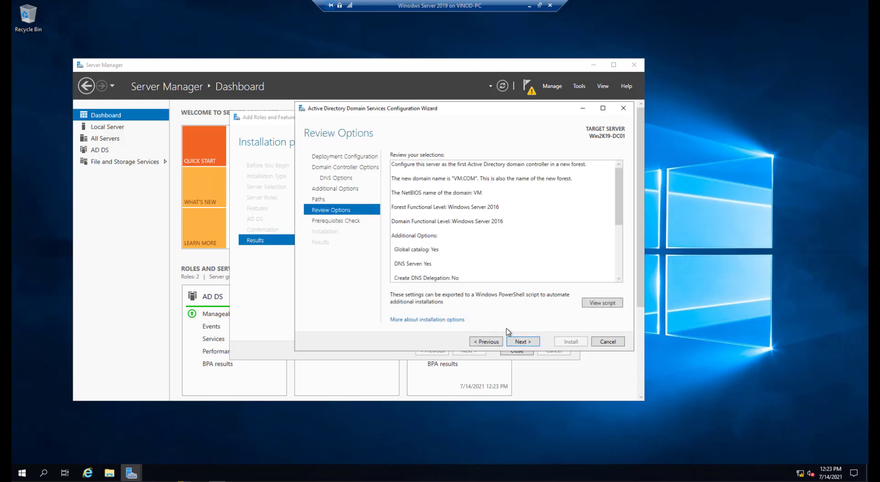
# Review the deployment selections and examine the generated PowerShell script for the AD DS deployment, then minimize it.
pyautogui.scroll(-4, 445, 251)
pyautogui.scroll(4, 445, 252)
pyautogui.scroll(-3, 449, 219)
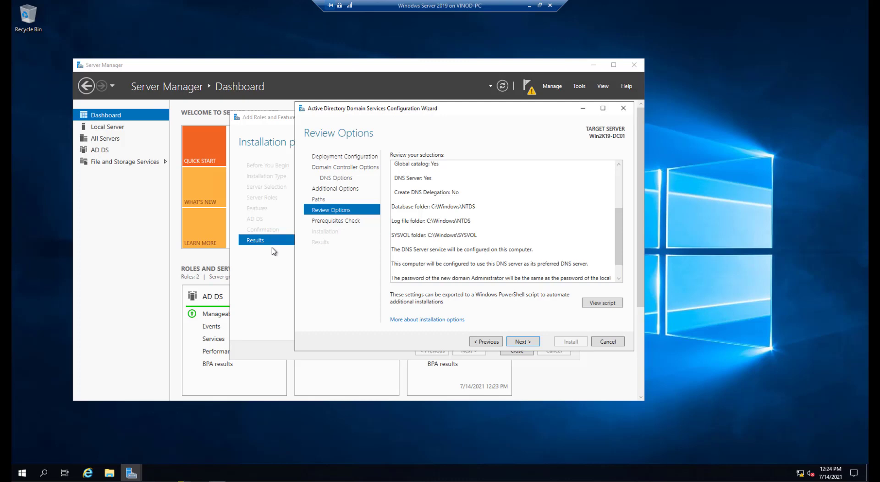
pyautogui.click(613, 305)
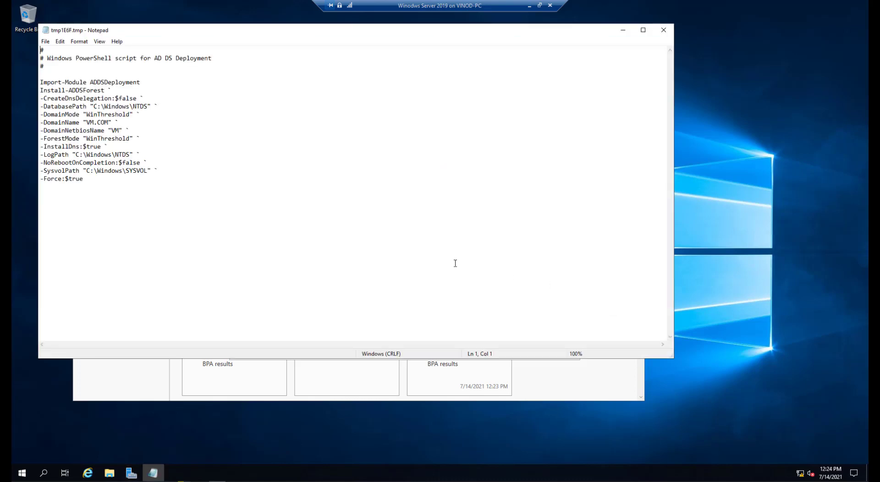
pyautogui.moveTo(92, 180); pyautogui.dragTo(40, 83)
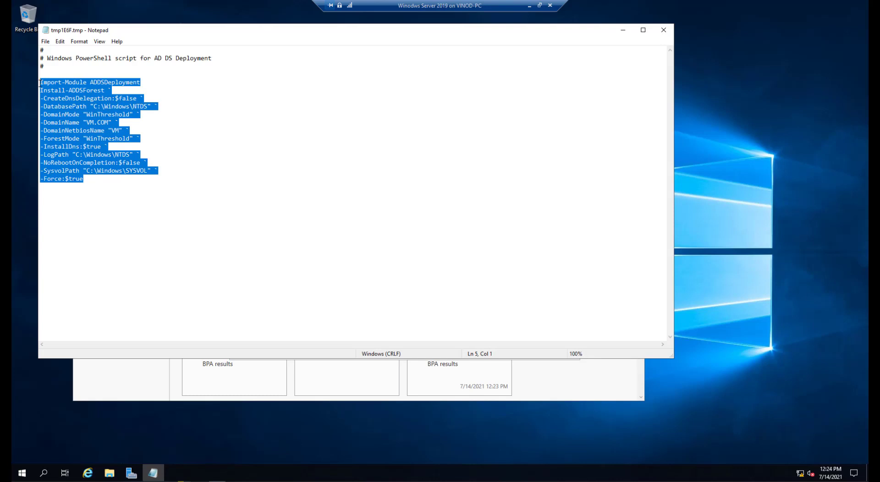
pyautogui.click(175, 115)
pyautogui.moveTo(42, 81); pyautogui.dragTo(124, 184)
pyautogui.click(169, 179)
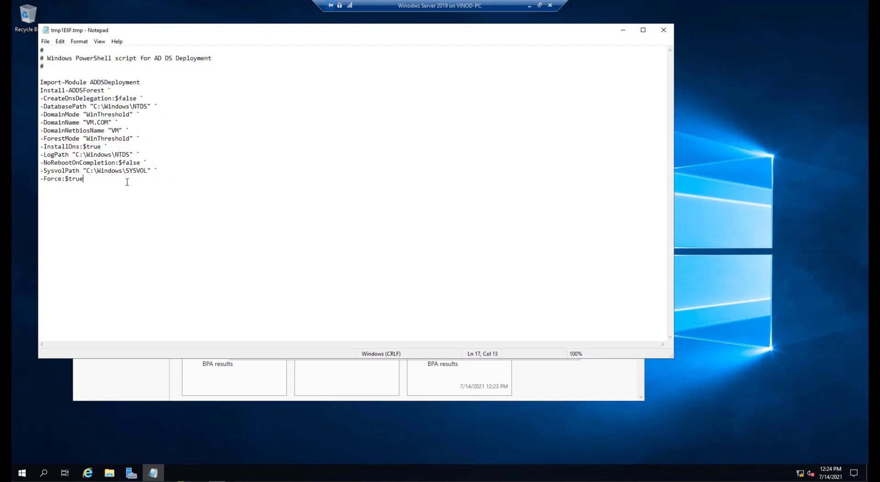
pyautogui.moveTo(122, 32); pyautogui.dragTo(232, 92)
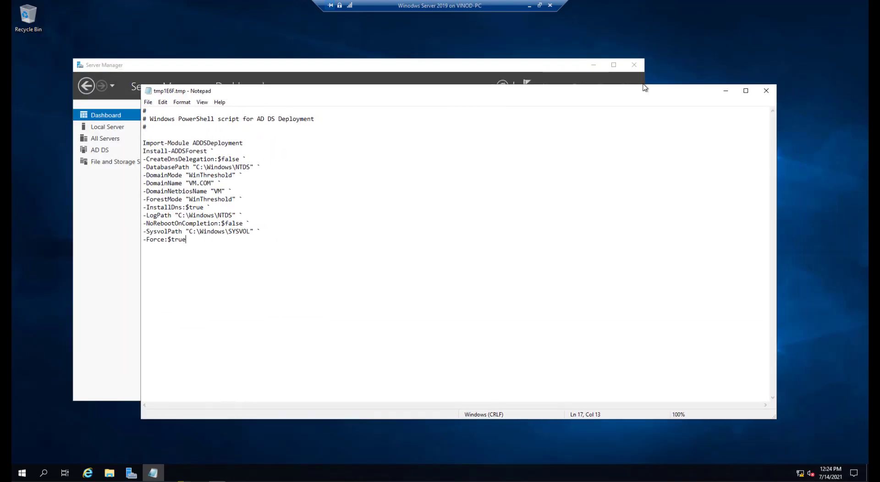
pyautogui.click(726, 91)
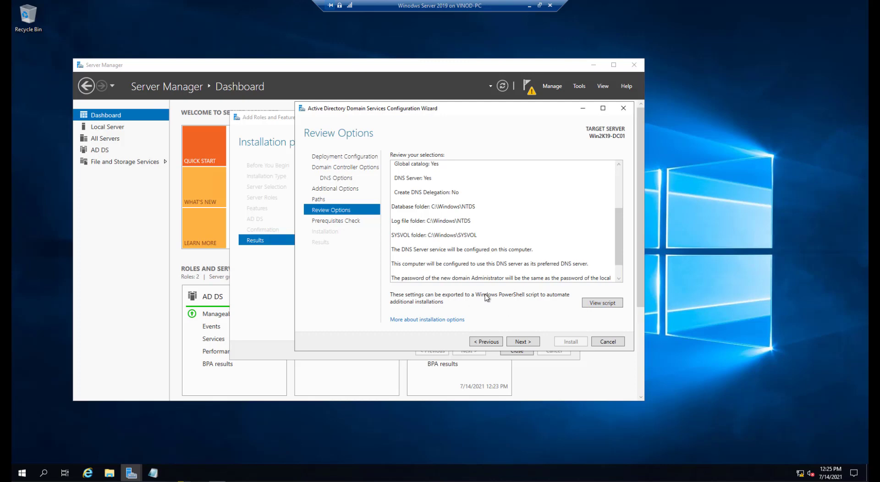
# Run the prerequisites check and start the domain controller installation.
pyautogui.click(523, 342)
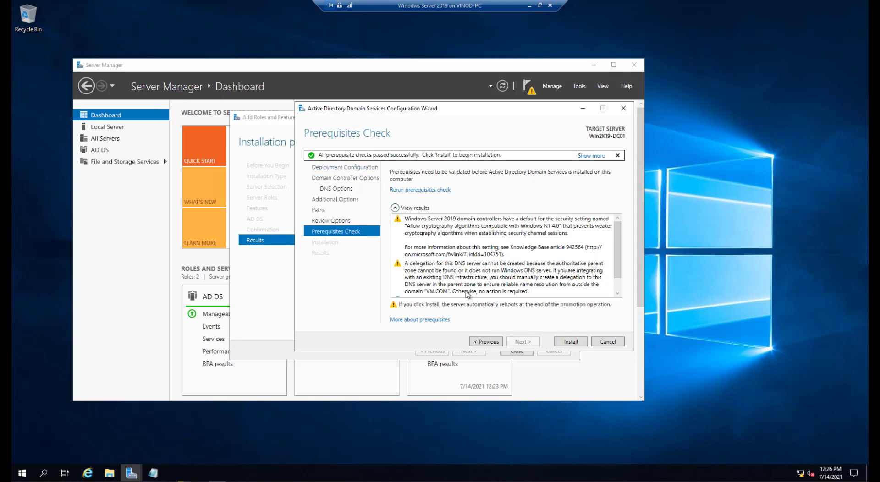
pyautogui.click(571, 342)
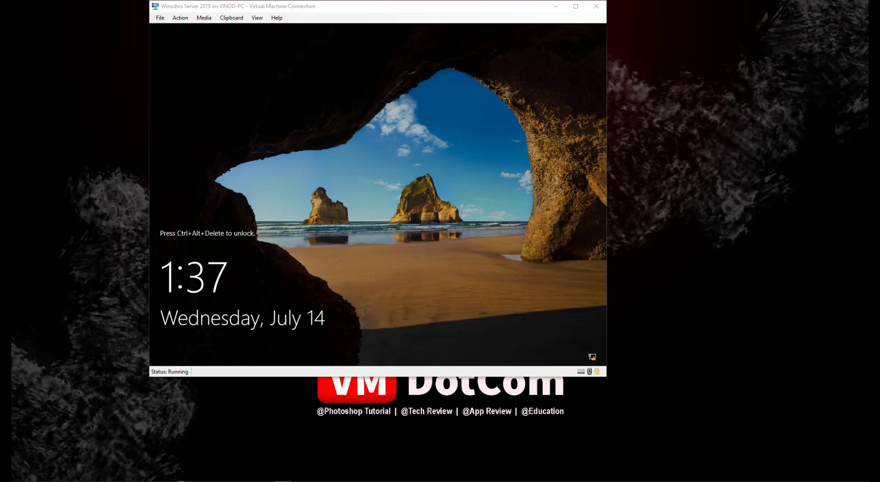
# Unlock the restarted virtual machine and sign in as VM\Administrator with the account password.
pyautogui.click(576, 6)
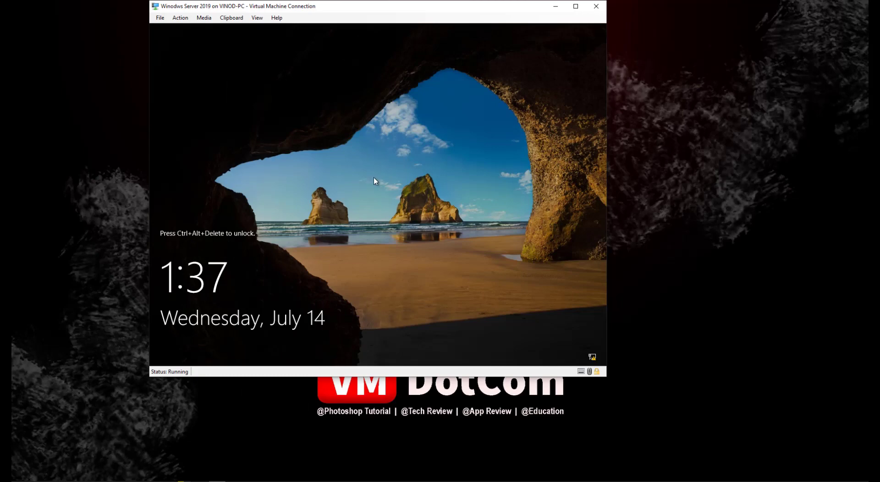
pyautogui.click(189, 21)
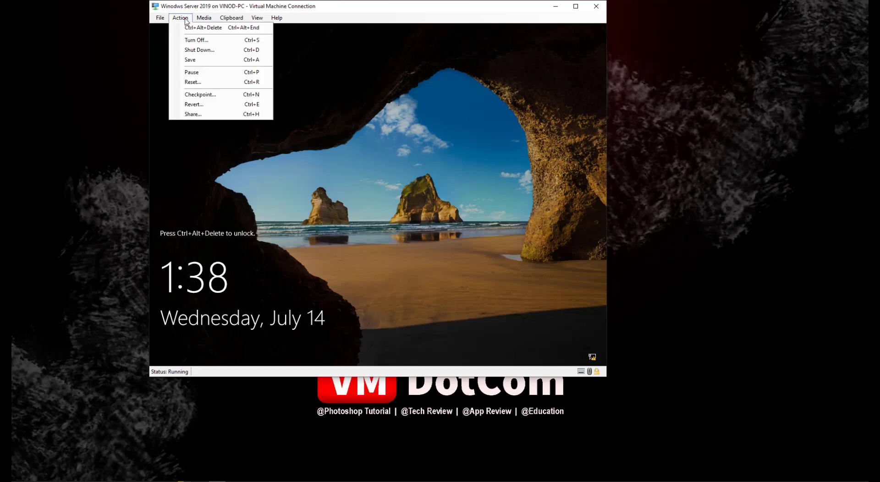
pyautogui.click(209, 29)
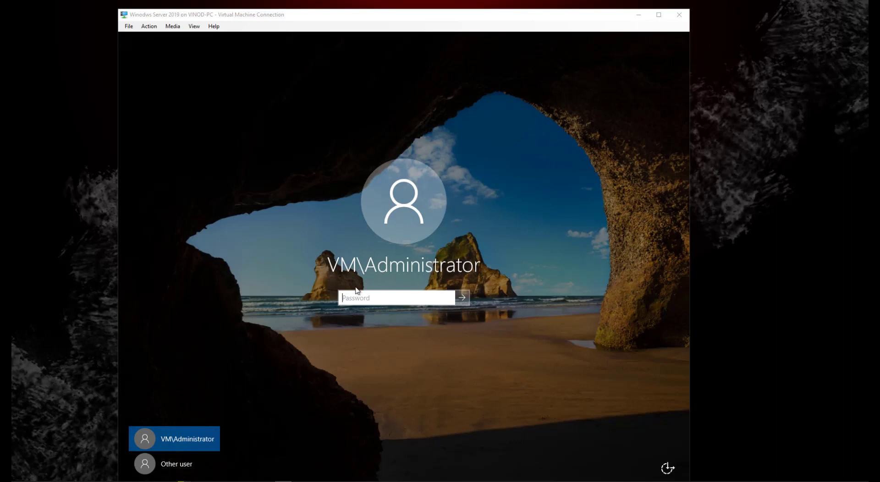
pyautogui.click(378, 297)
pyautogui.write('••')
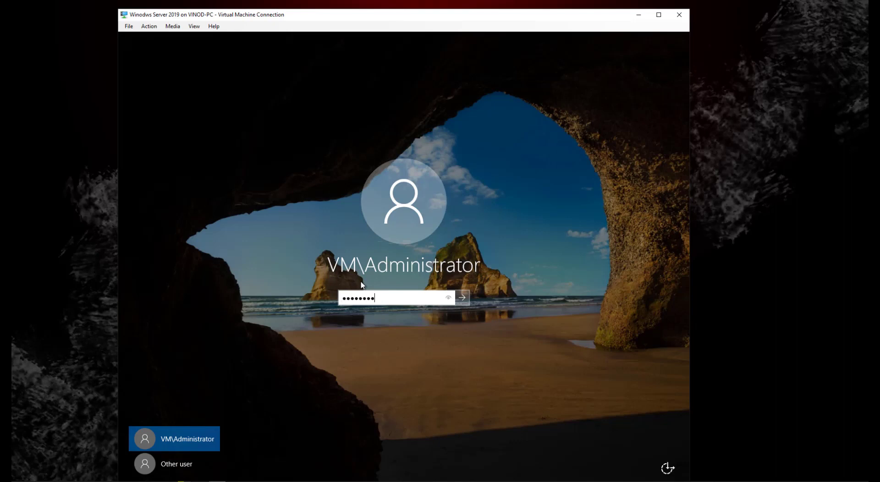
pyautogui.press('Return')
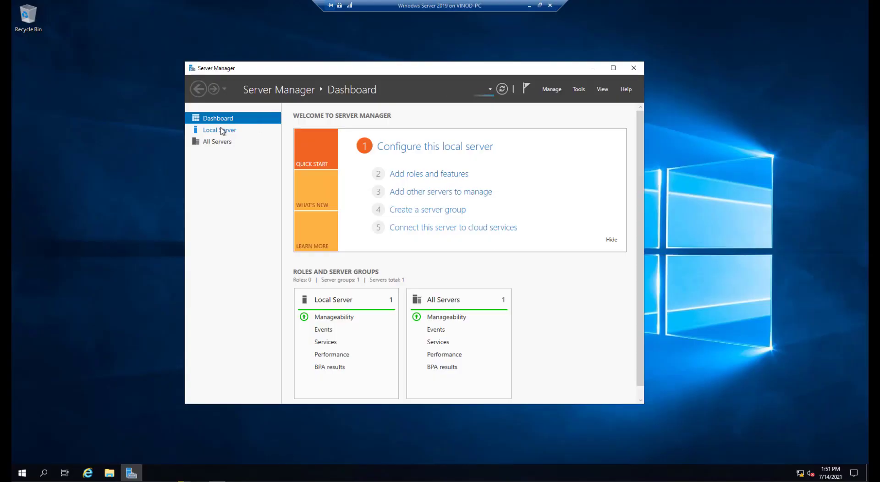
# Open the TCP/IPv4 properties of the local server's Ethernet adapter.
pyautogui.click(225, 131)
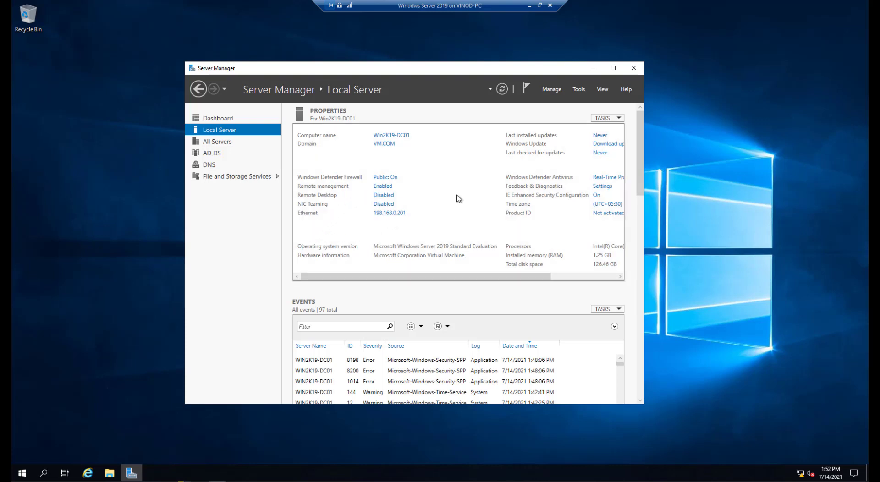
pyautogui.click(394, 214)
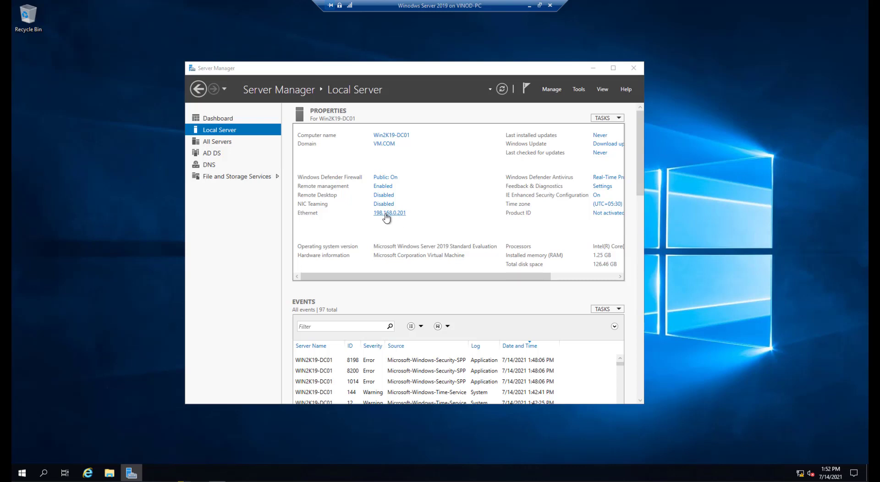
pyautogui.rightClick(254, 161)
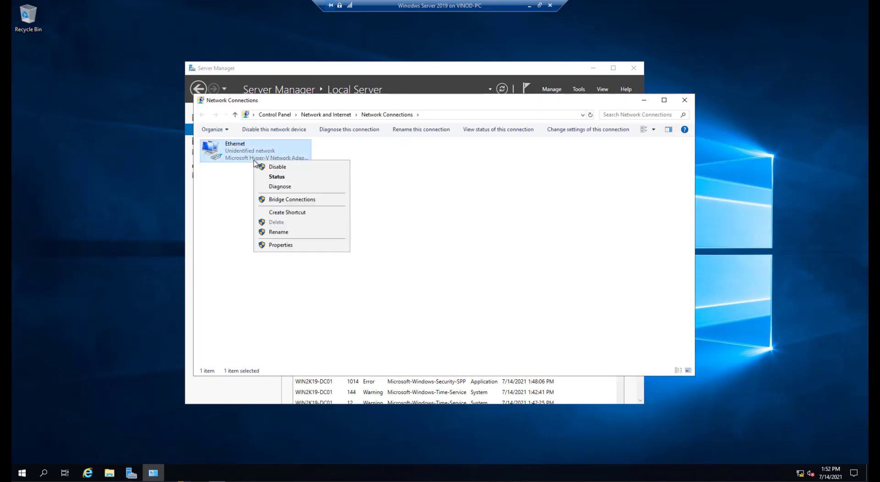
pyautogui.click(302, 245)
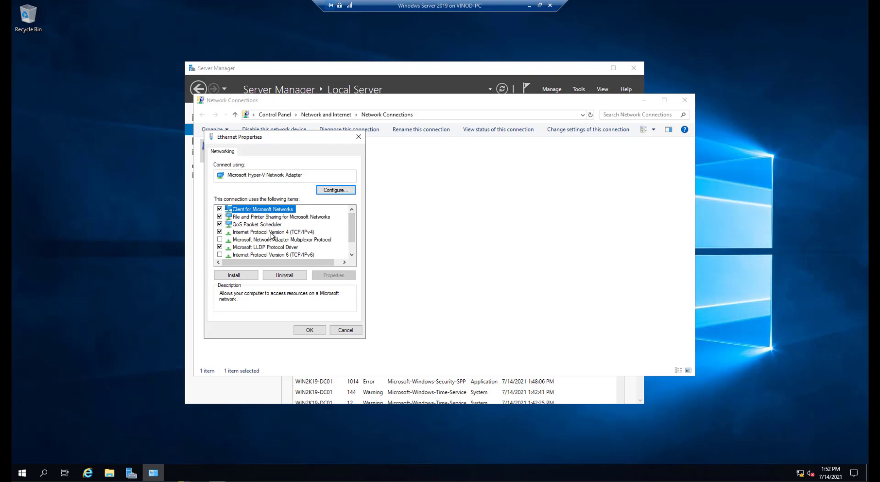
pyautogui.doubleClick(272, 232)
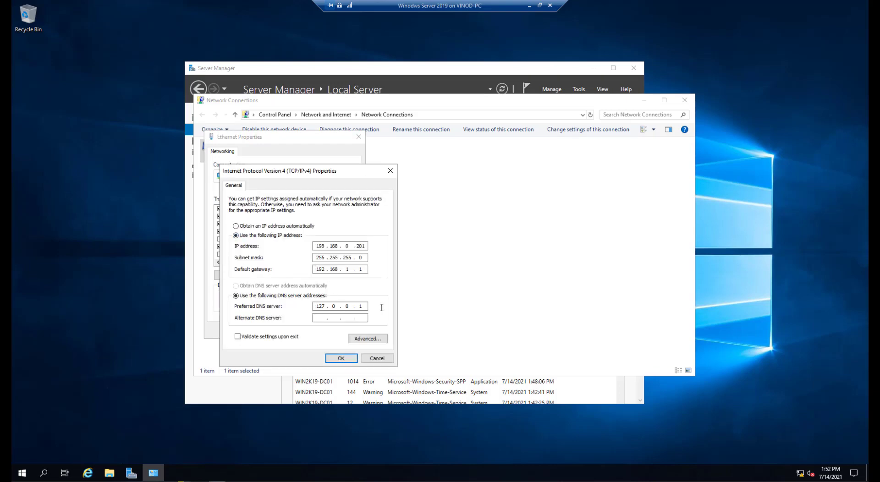
# Set the preferred DNS server to 198.168.0.201 and the alternate to 8.8.8.8, save despite the gateway warning, and close Network Connections.
pyautogui.click(368, 304)
pyautogui.write('198 . 168')
pyautogui.click(341, 358)
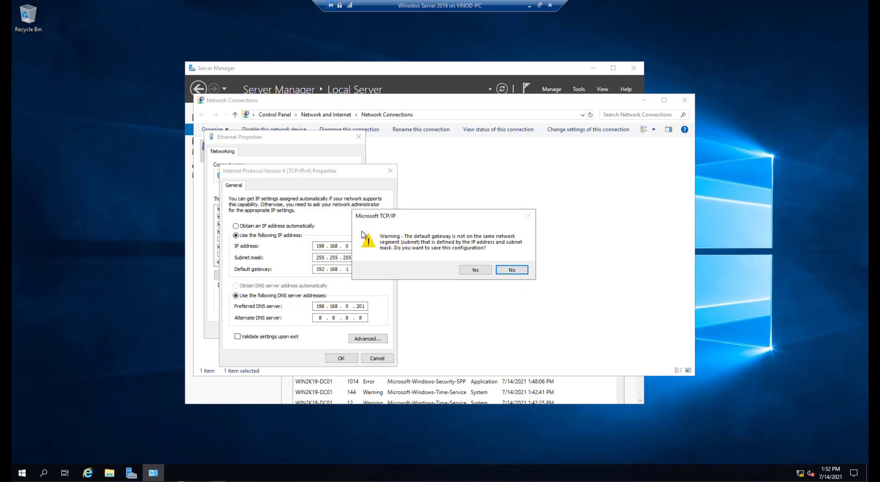
pyautogui.click(476, 270)
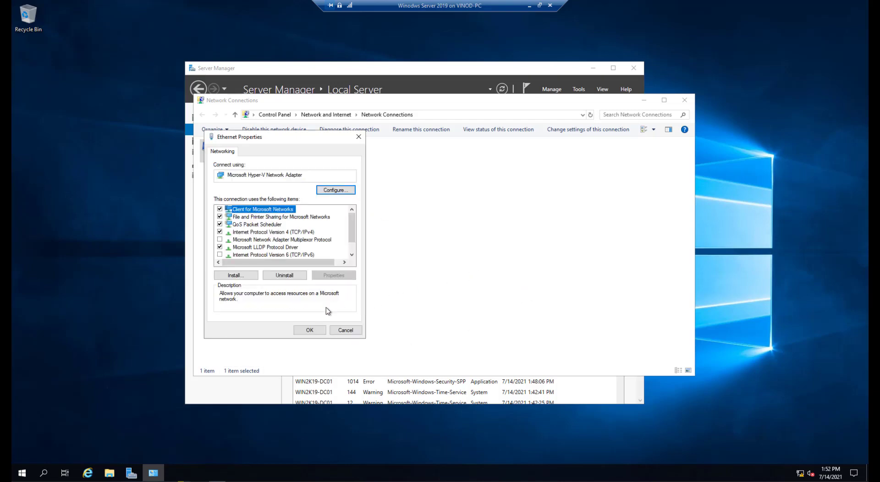
pyautogui.click(310, 330)
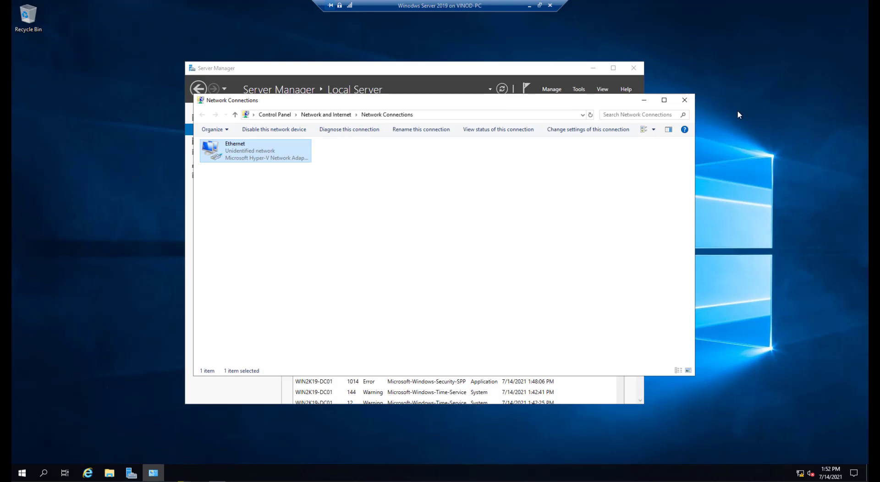
pyautogui.click(684, 100)
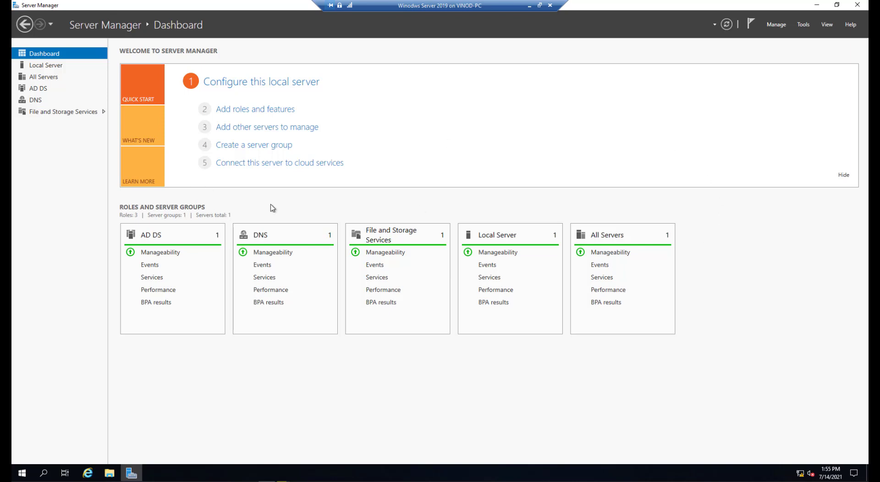
# Open Group Policy Management and Active Directory Users and Computers from Server Manager and arrange their windows side by side.
pyautogui.click(60, 66)
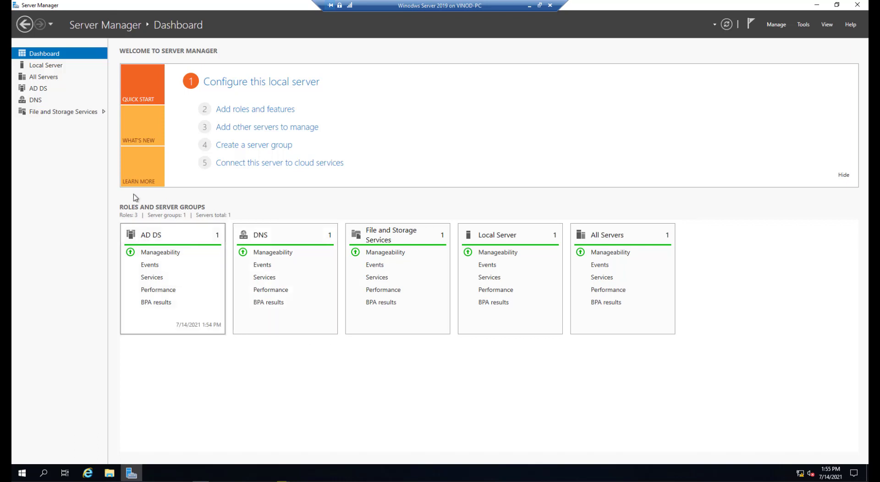
pyautogui.click(808, 27)
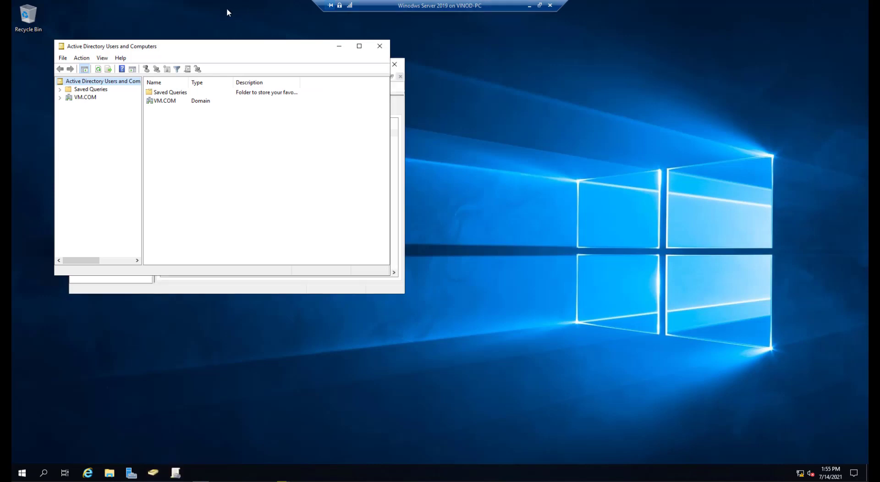
pyautogui.moveTo(183, 44); pyautogui.dragTo(373, 166)
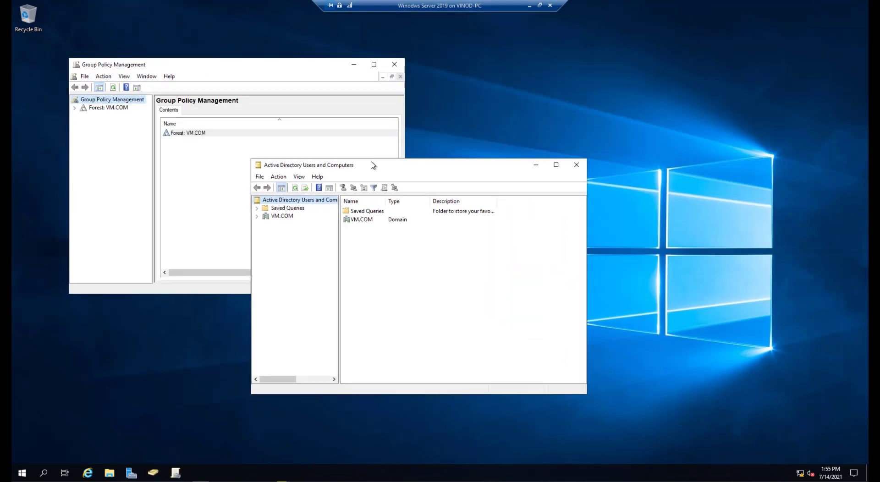
pyautogui.click(259, 81)
pyautogui.moveTo(307, 80); pyautogui.dragTo(261, 79)
pyautogui.moveTo(511, 172); pyautogui.dragTo(570, 152)
pyautogui.click(549, 89)
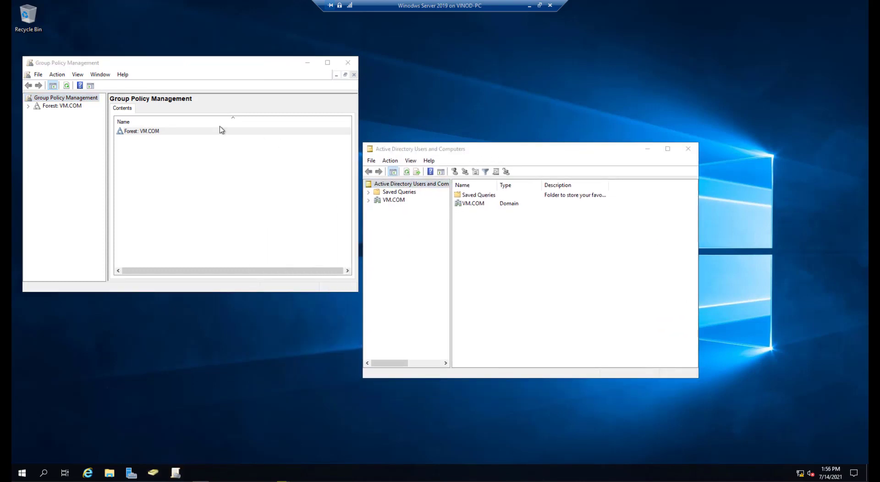
pyautogui.click(112, 69)
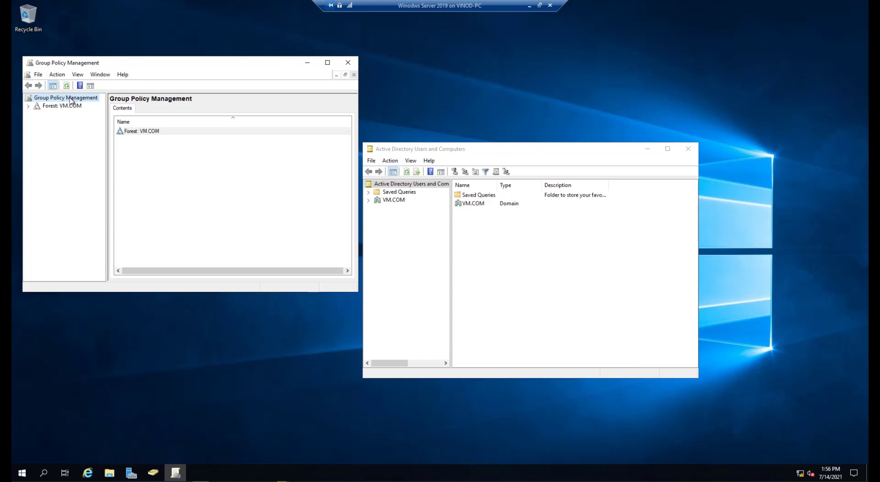
# Expand the VM.COM domain in Active Directory Users and Computers and examine its Computers and Users containers.
pyautogui.click(481, 154)
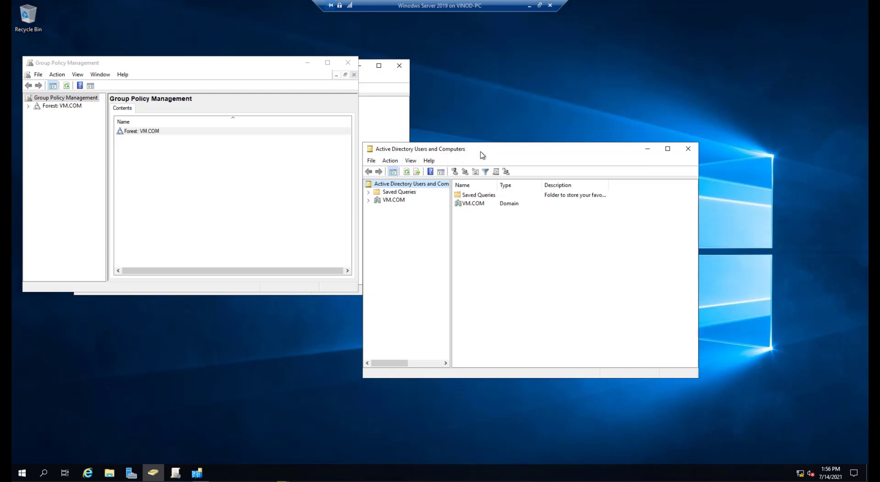
pyautogui.click(388, 202)
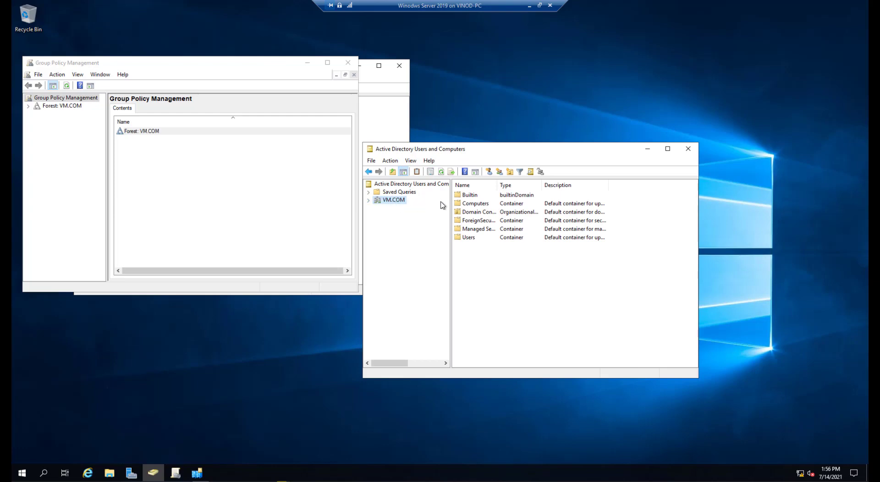
pyautogui.click(369, 200)
pyautogui.click(377, 216)
pyautogui.click(404, 217)
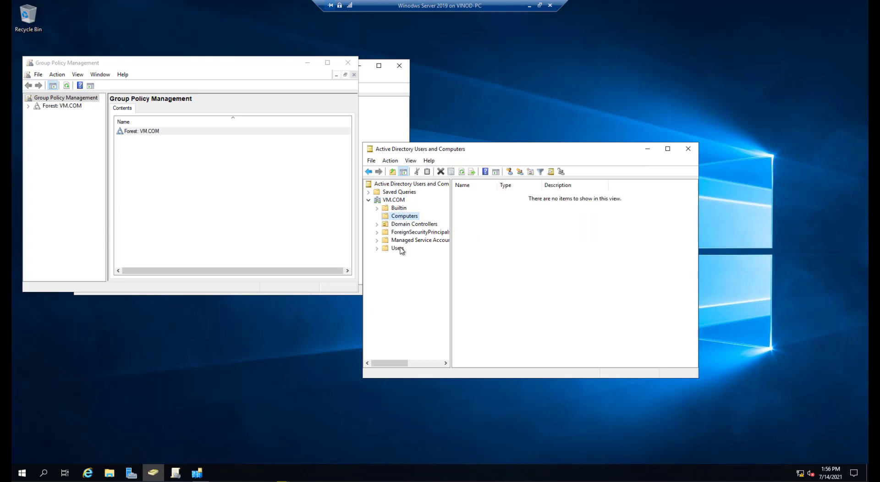
pyautogui.click(399, 249)
pyautogui.scroll(-1, 507, 244)
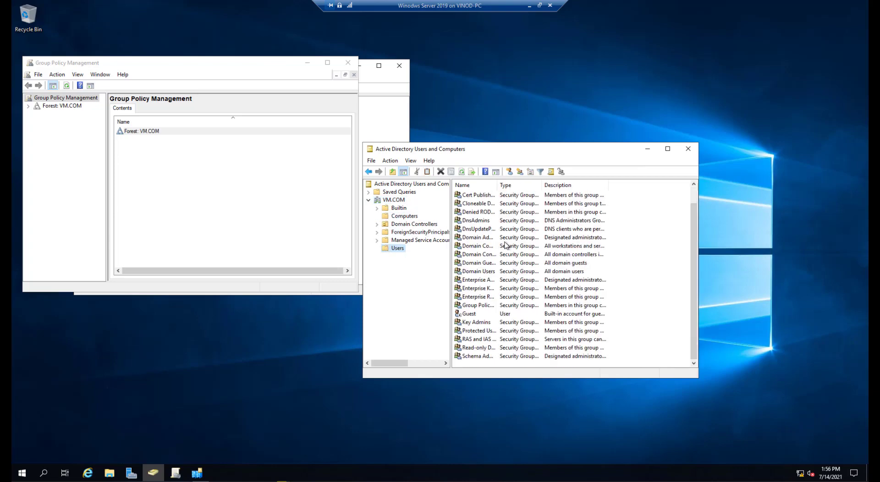
pyautogui.scroll(1, 512, 291)
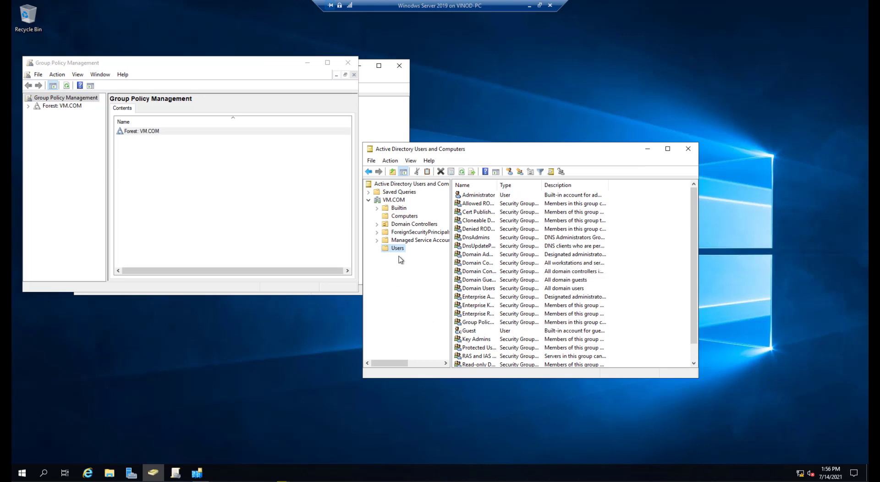
pyautogui.click(393, 200)
pyautogui.click(402, 216)
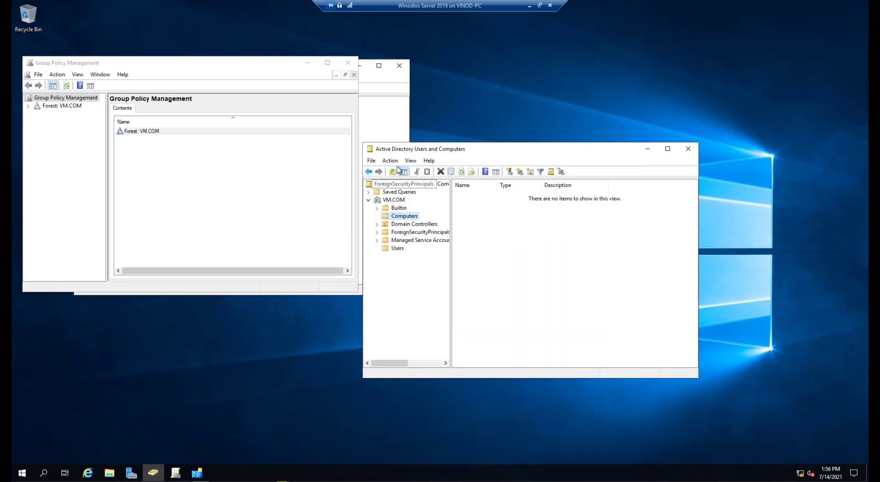
# Bring Active Directory Sites and Services to the front, expand Sites and view Default-First-Site-Name.
pyautogui.moveTo(490, 149); pyautogui.dragTo(639, 112)
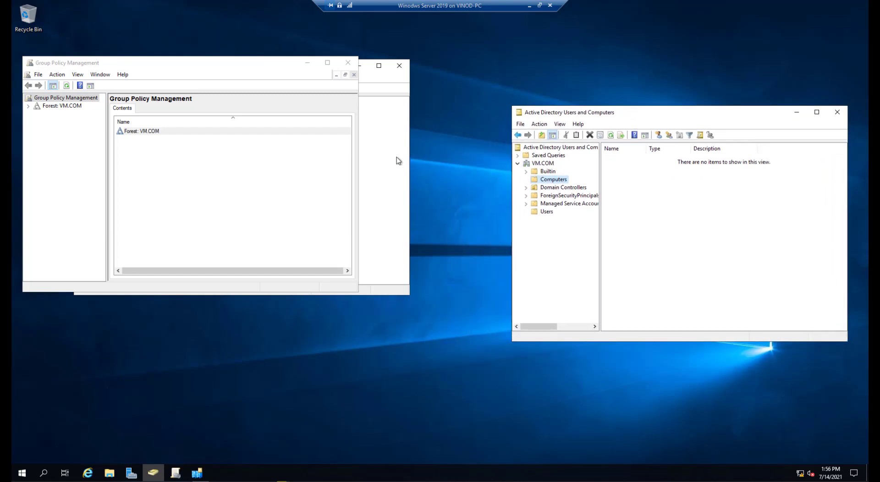
pyautogui.click(392, 162)
pyautogui.moveTo(264, 69); pyautogui.dragTo(535, 137)
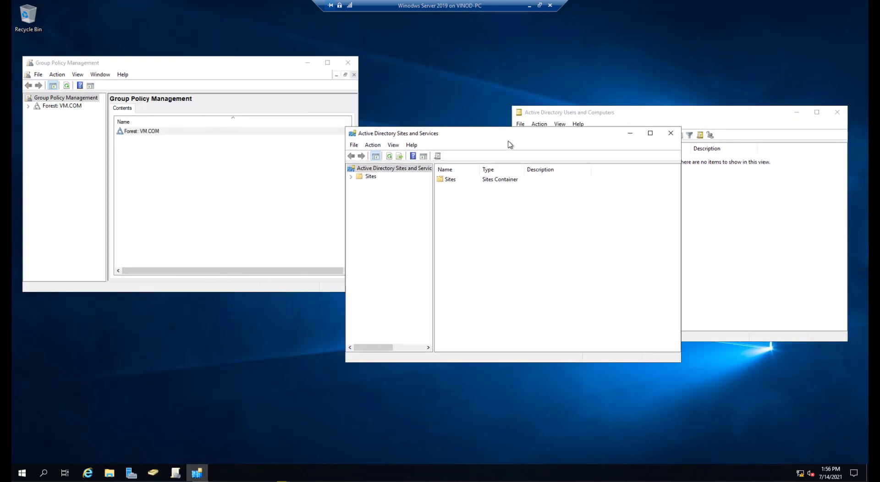
pyautogui.click(352, 177)
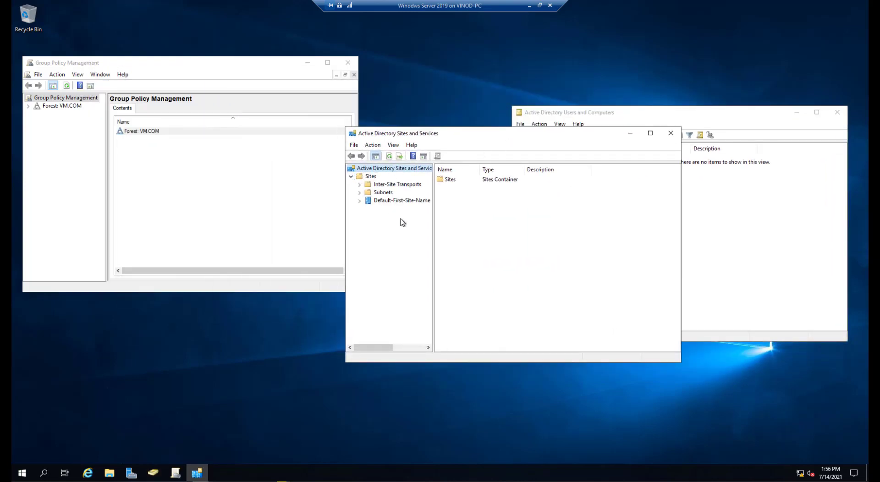
pyautogui.click(391, 201)
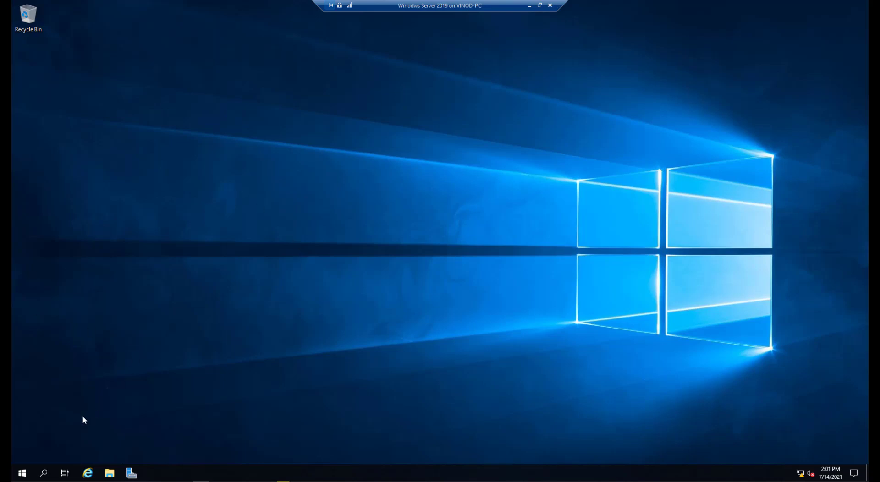
# Run netdom query fsmo in a Command Prompt to check the domain's FSMO role holders, and close the window.
pyautogui.click(21, 473)
pyautogui.click(308, 413)
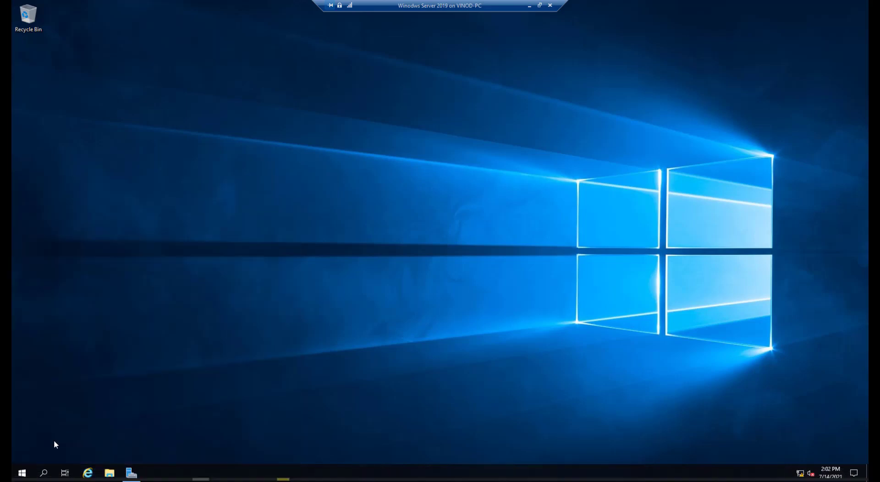
pyautogui.click(21, 473)
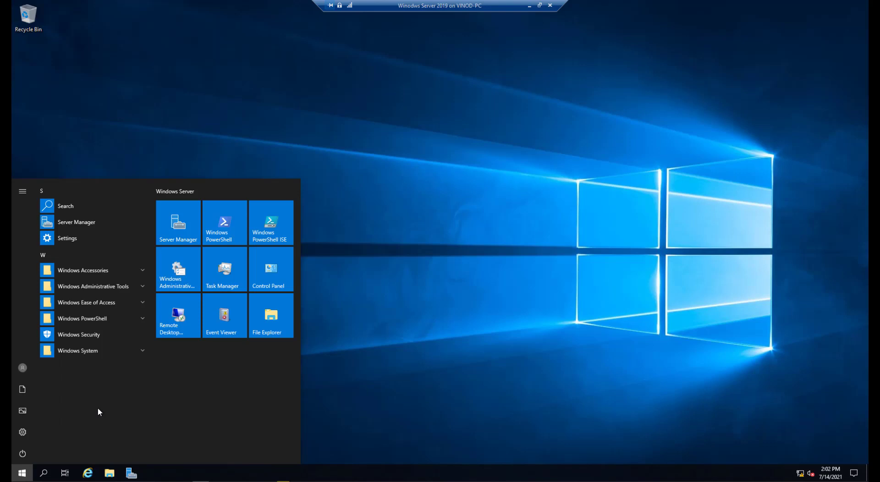
pyautogui.write('cmd')
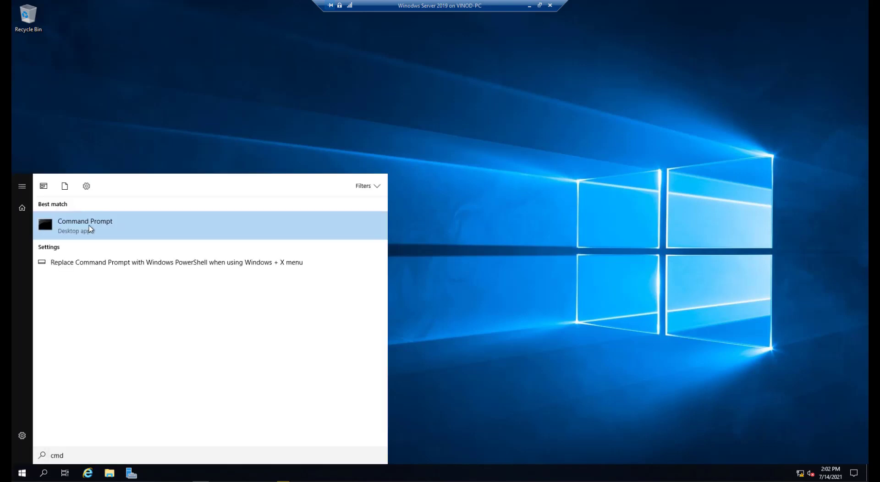
pyautogui.press('Return')
pyautogui.moveTo(234, 89); pyautogui.dragTo(375, 147)
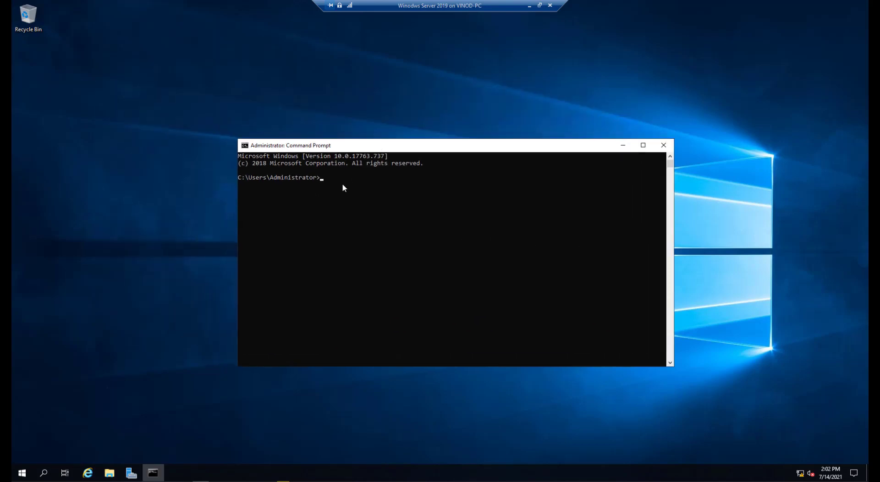
pyautogui.write('netdom')
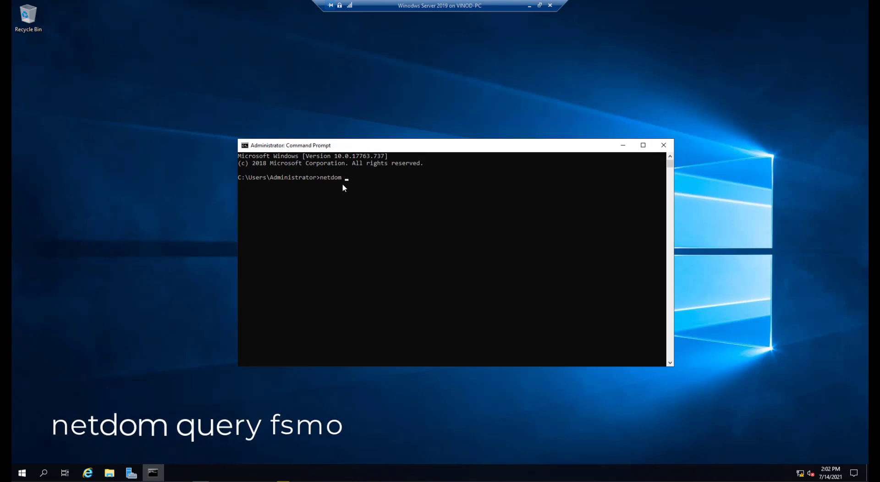
pyautogui.write(' query fsmo')
pyautogui.press('Return')
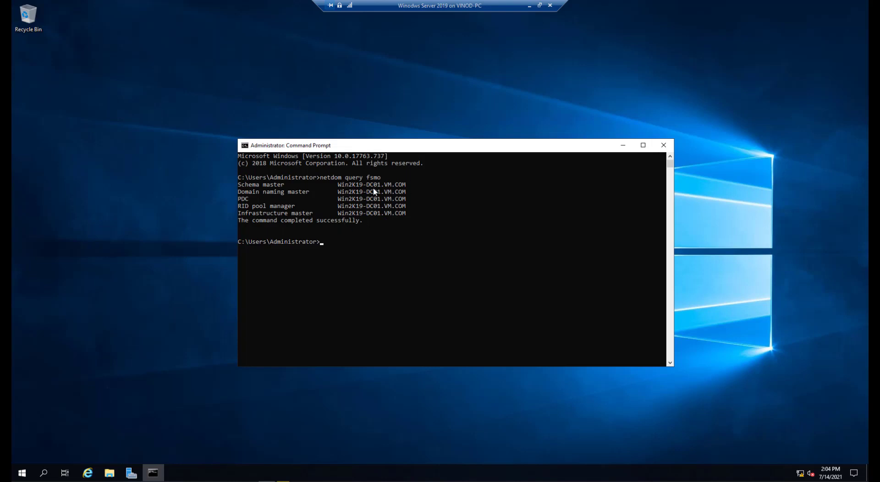
pyautogui.click(664, 146)
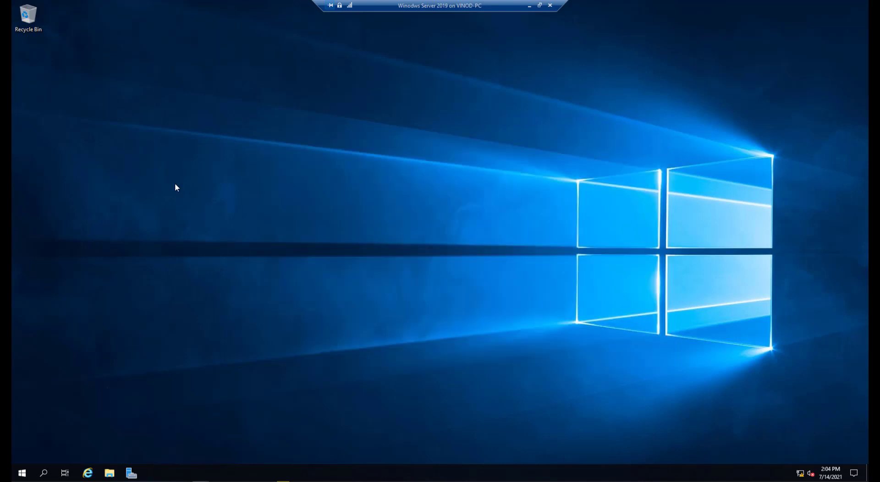